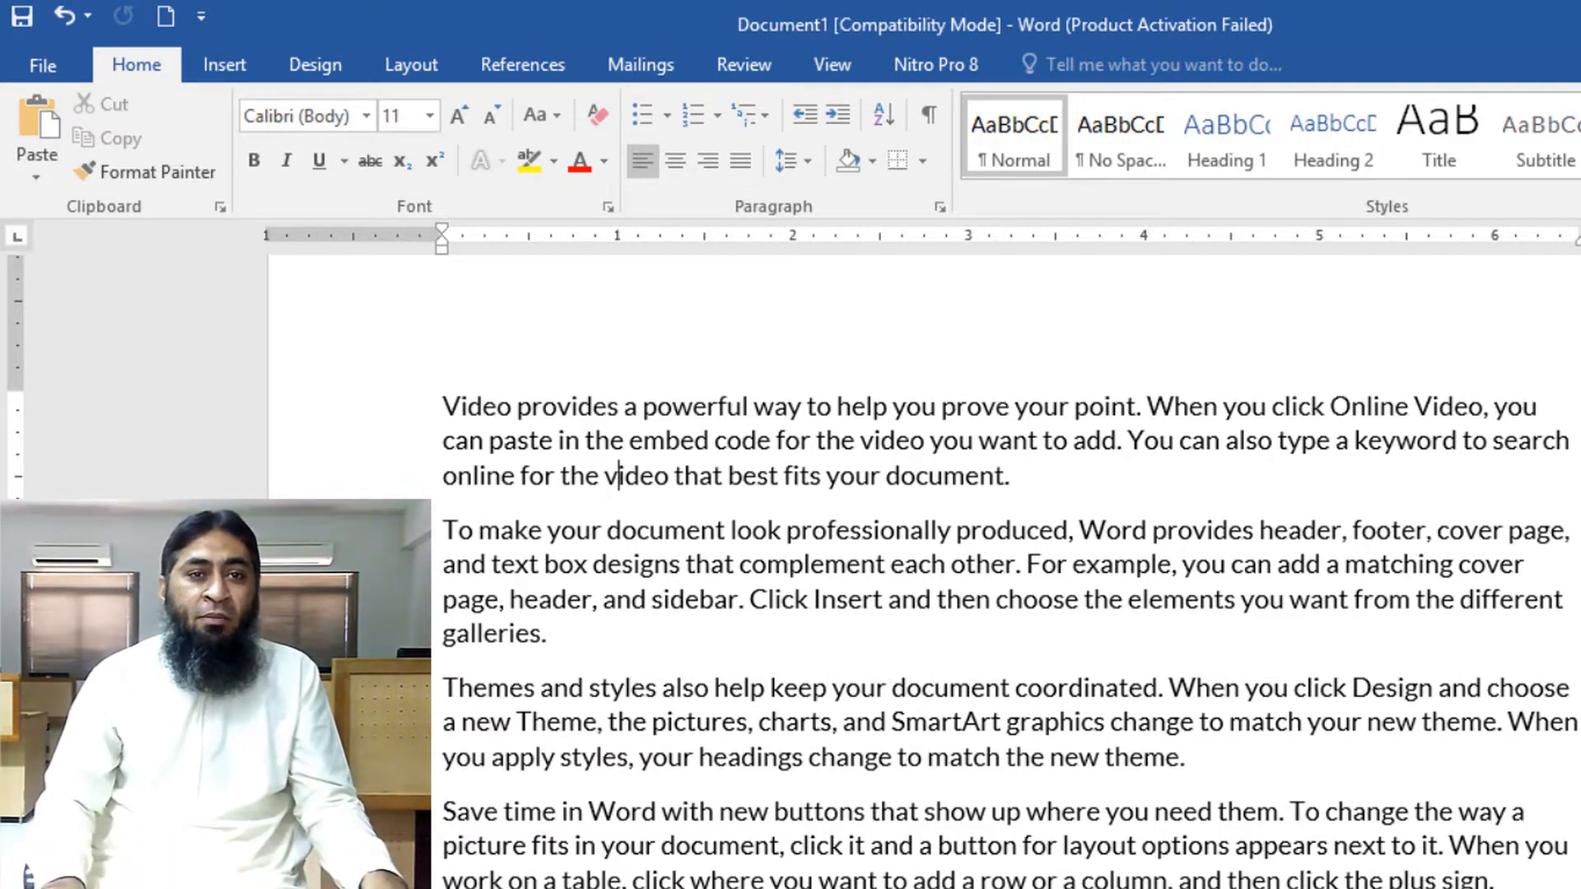
pyautogui.moveTo(824, 888); pyautogui.dragTo(436, 814)
pyautogui.press('Delete')
pyautogui.hotkey('ctrl', 'z')
pyautogui.click(655, 876)
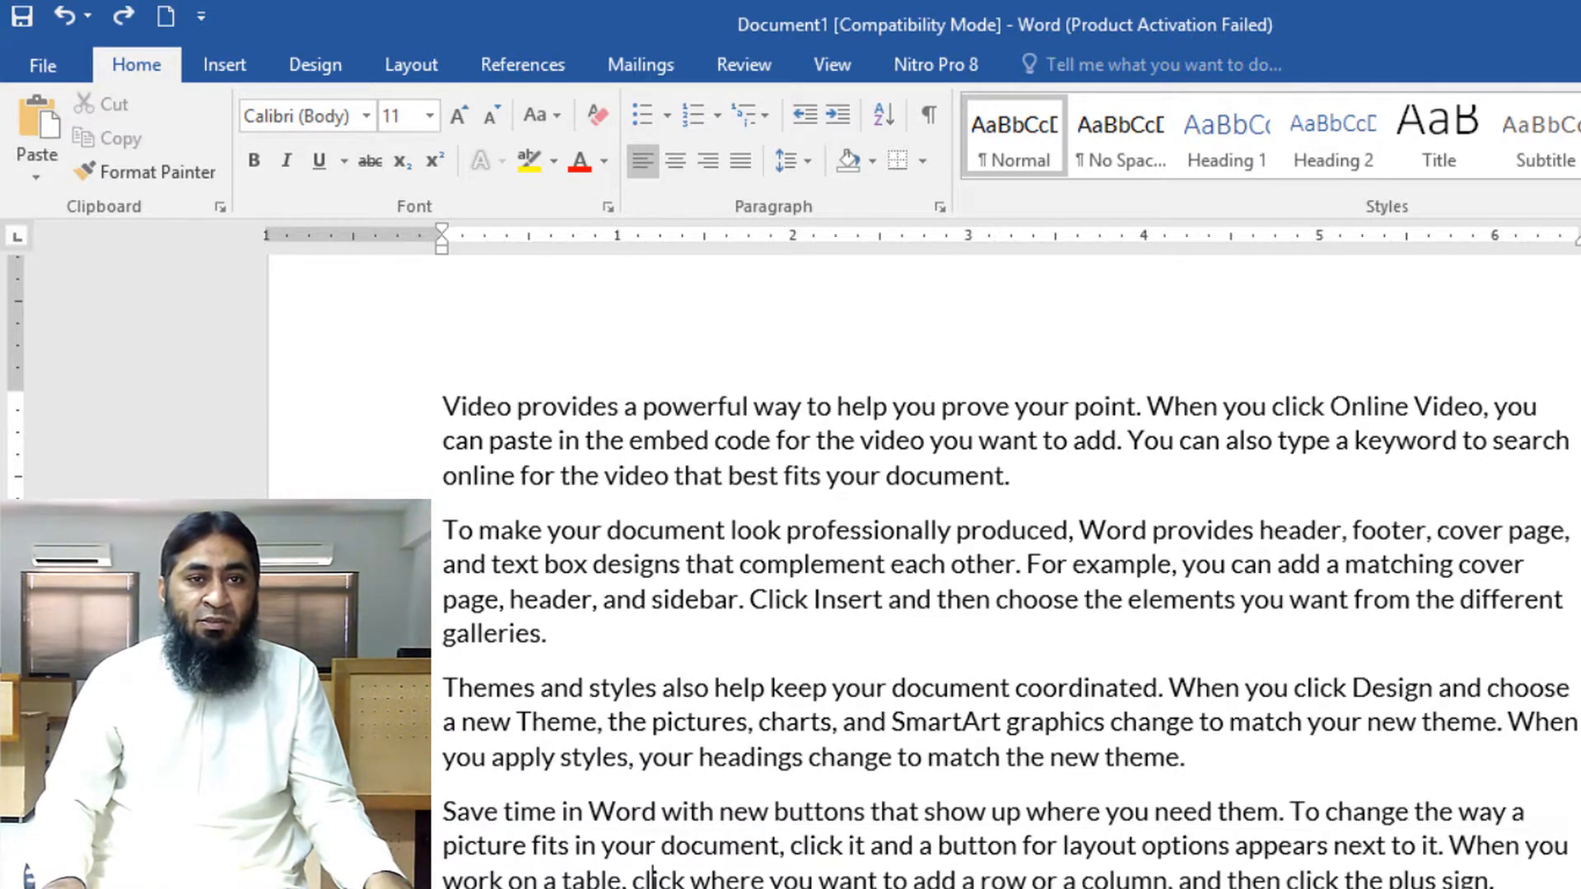
# Convert the text from the paragraph starting 'Save time in Word' onward to UPPERCASE
pyautogui.moveTo(1520, 877); pyautogui.dragTo(442, 813)
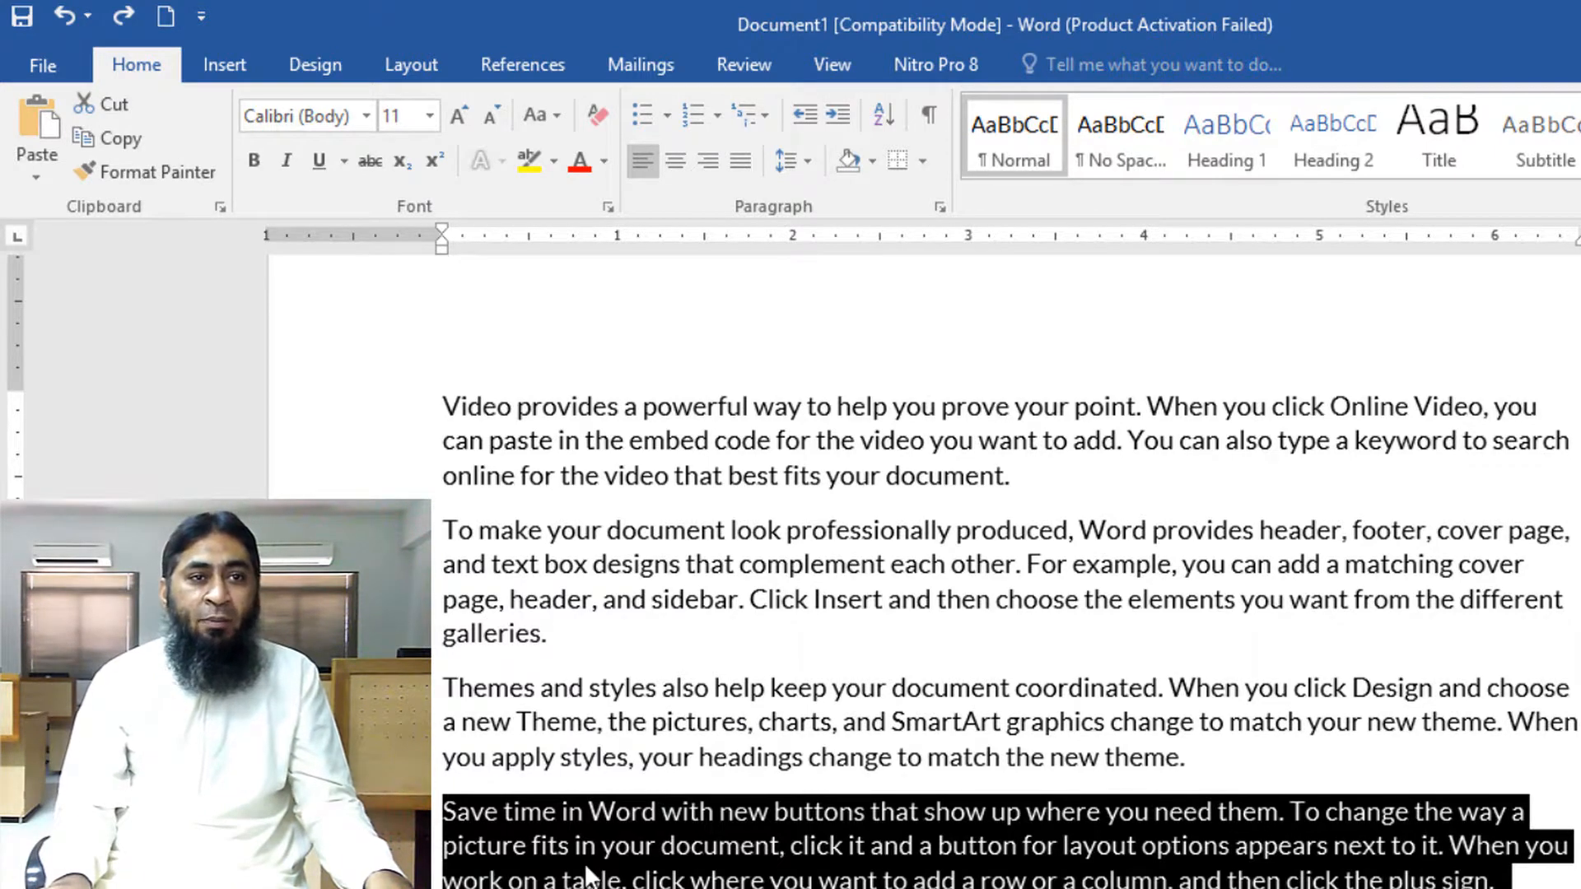
pyautogui.click(565, 130)
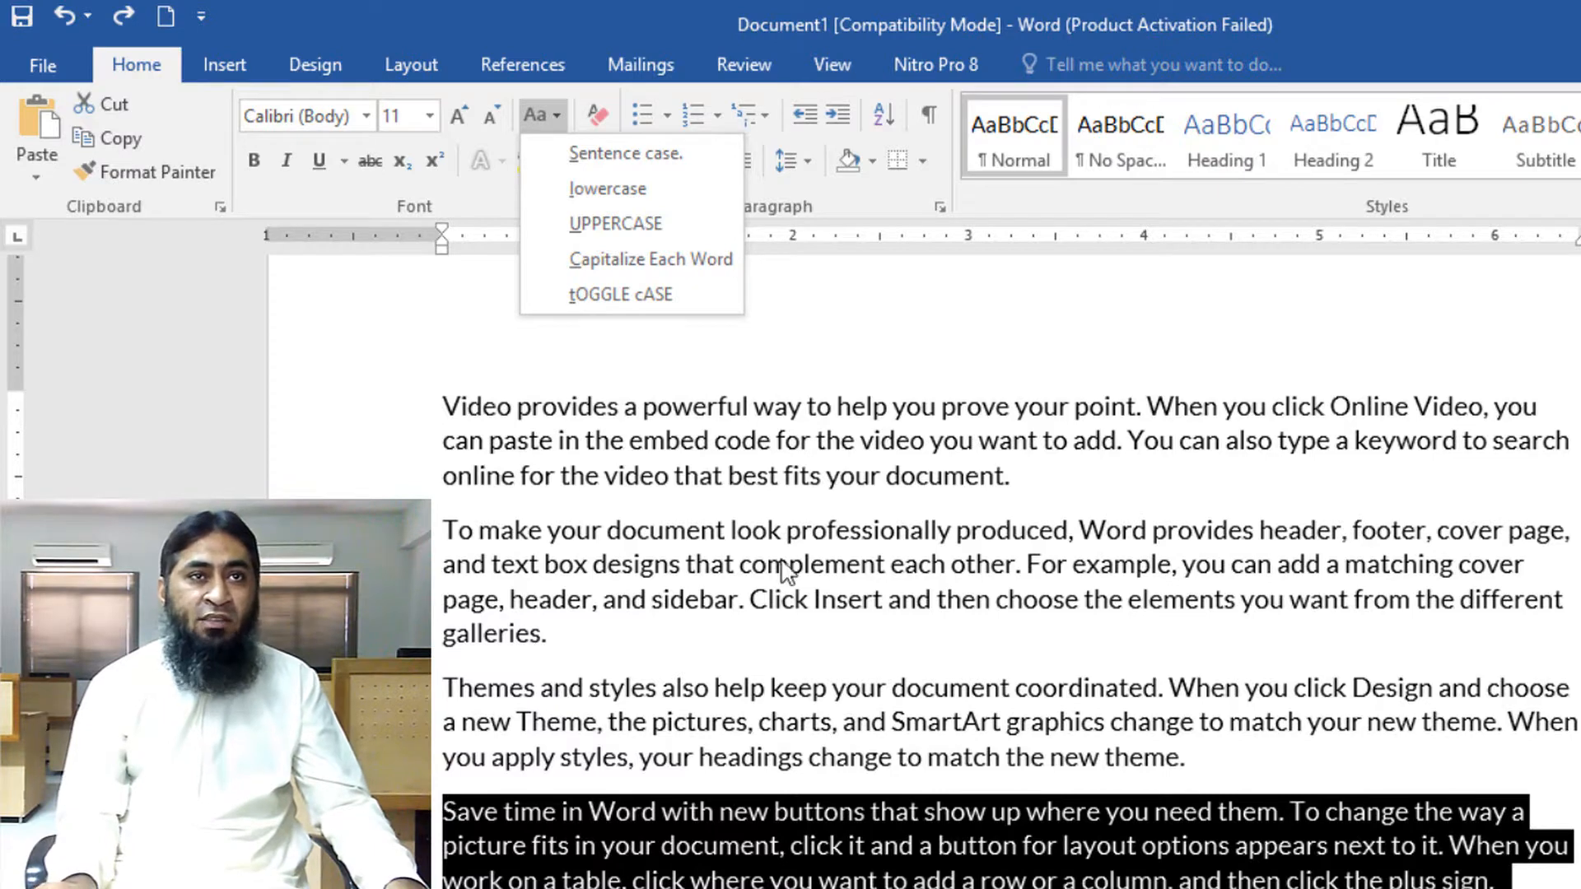
pyautogui.click(624, 230)
pyautogui.scroll(-2, 813, 767)
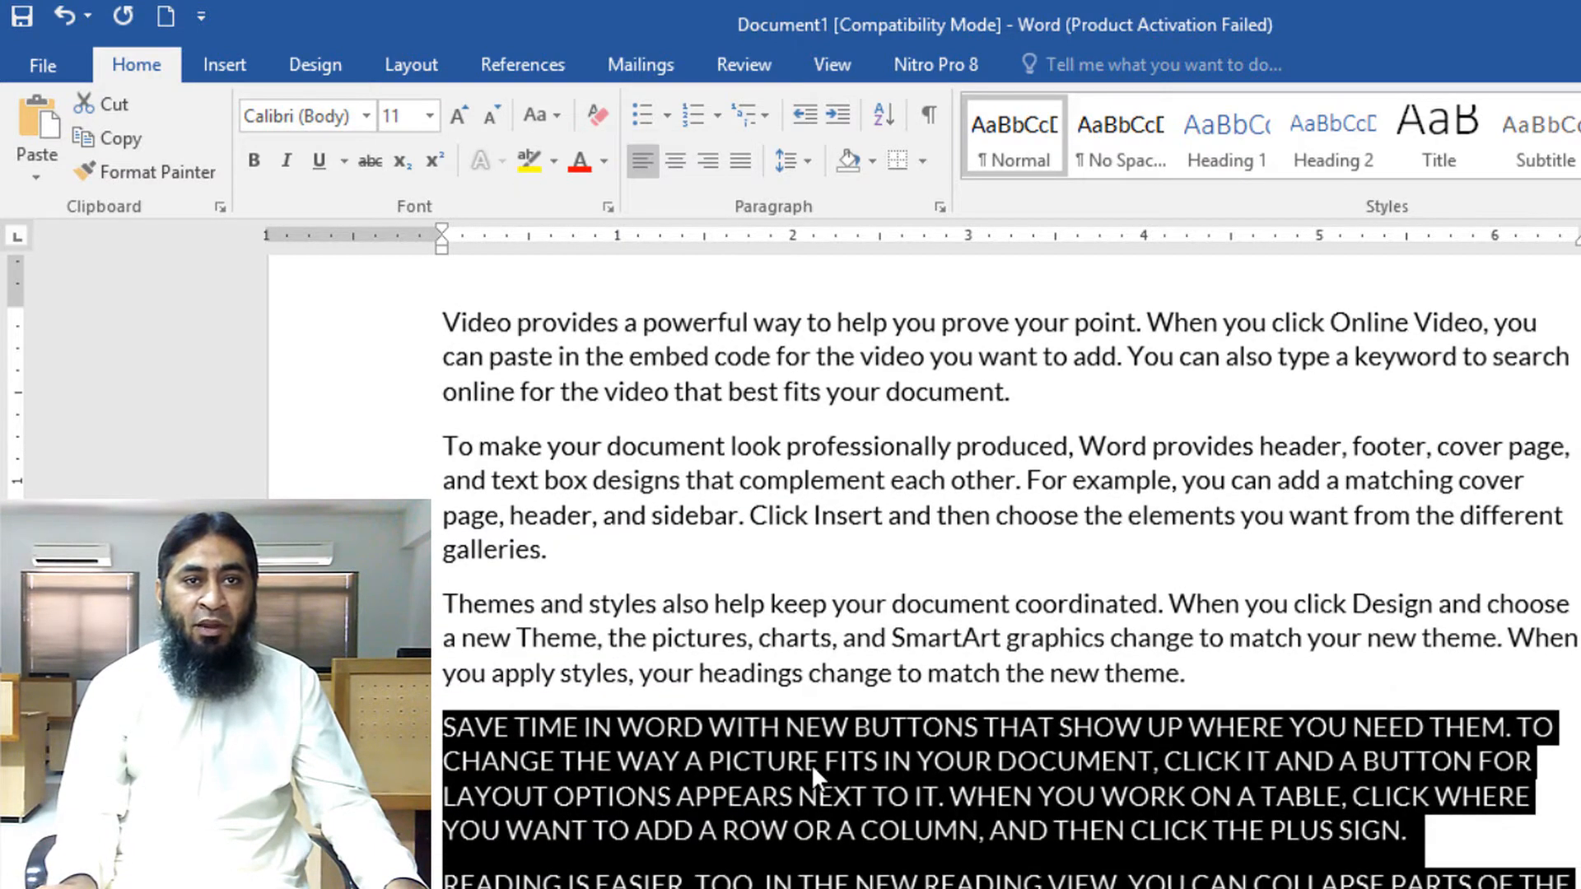
pyautogui.click(831, 879)
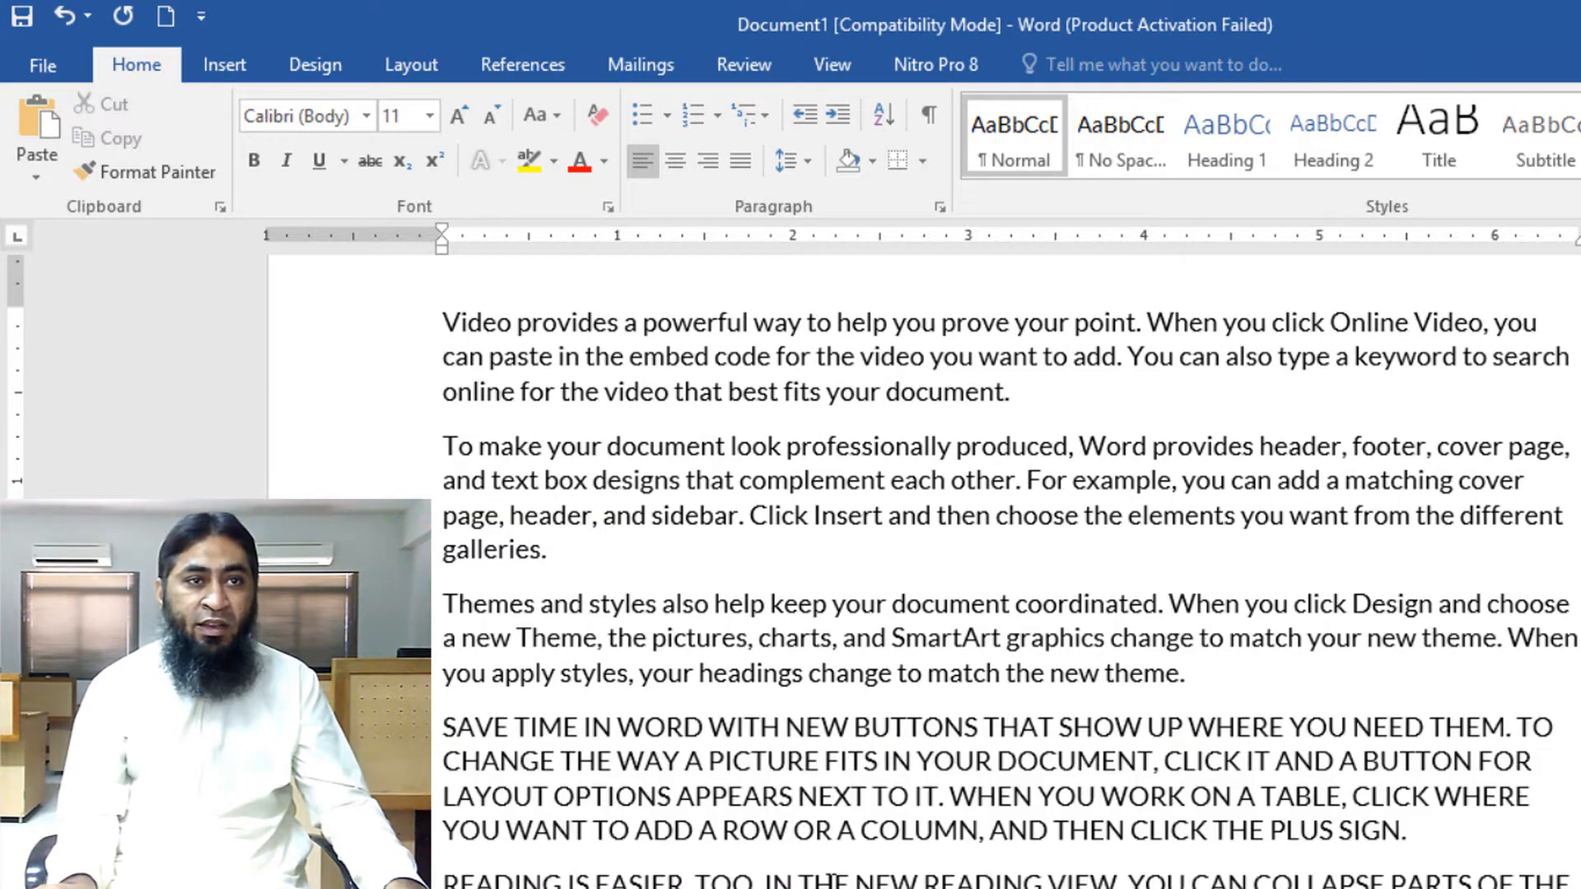
# Change the case of the selected uppercase paragraphs to lowercase, followed by Capitalize Each Word
pyautogui.moveTo(444, 730); pyautogui.dragTo(1565, 881)
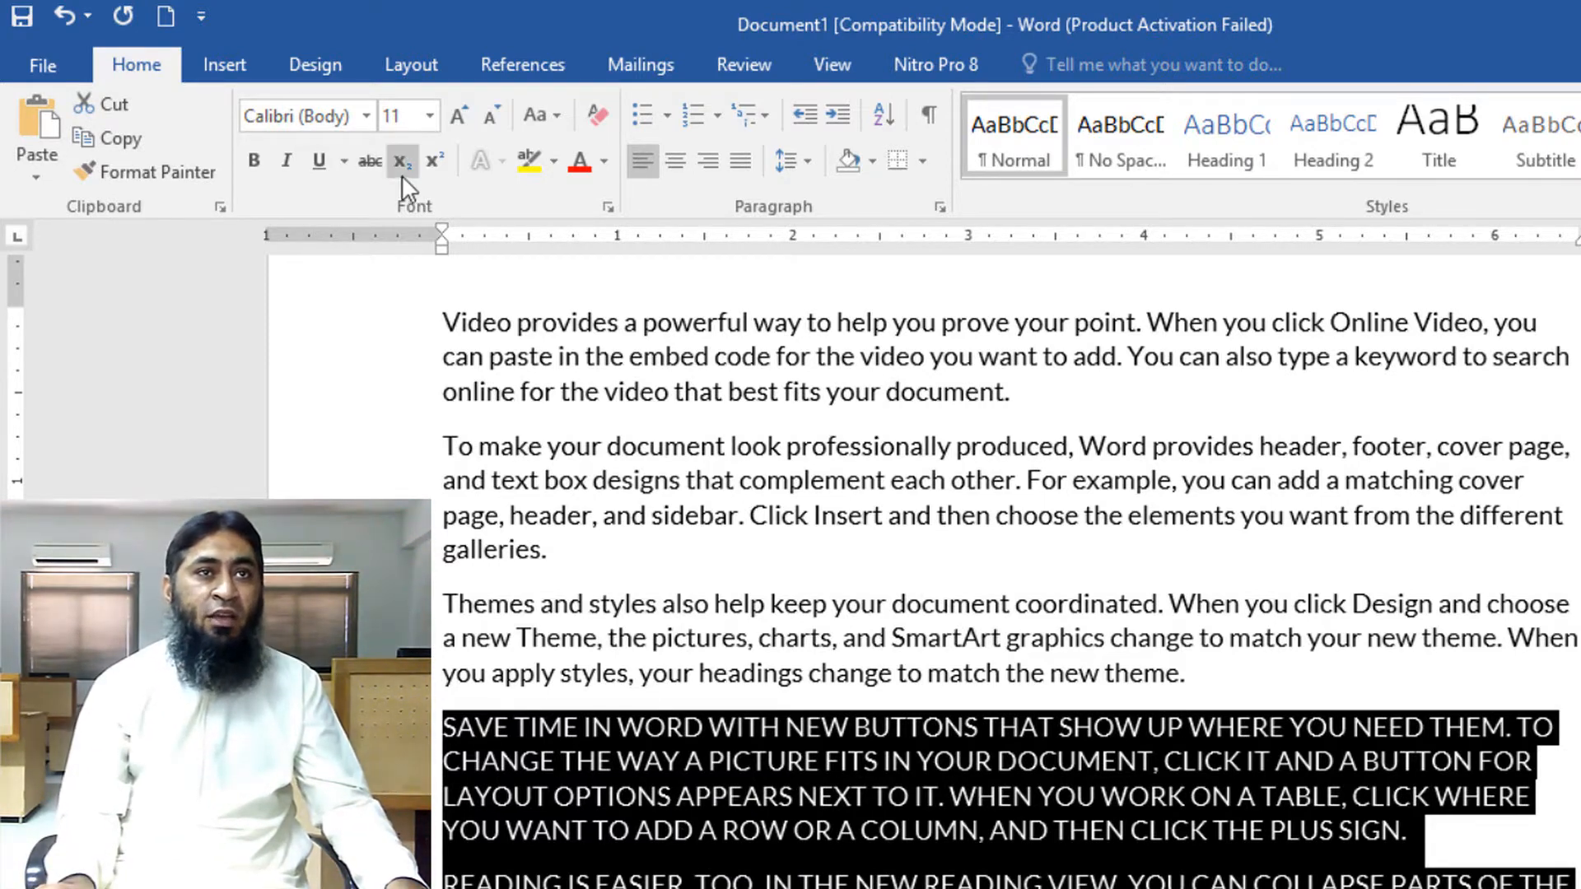
pyautogui.click(556, 113)
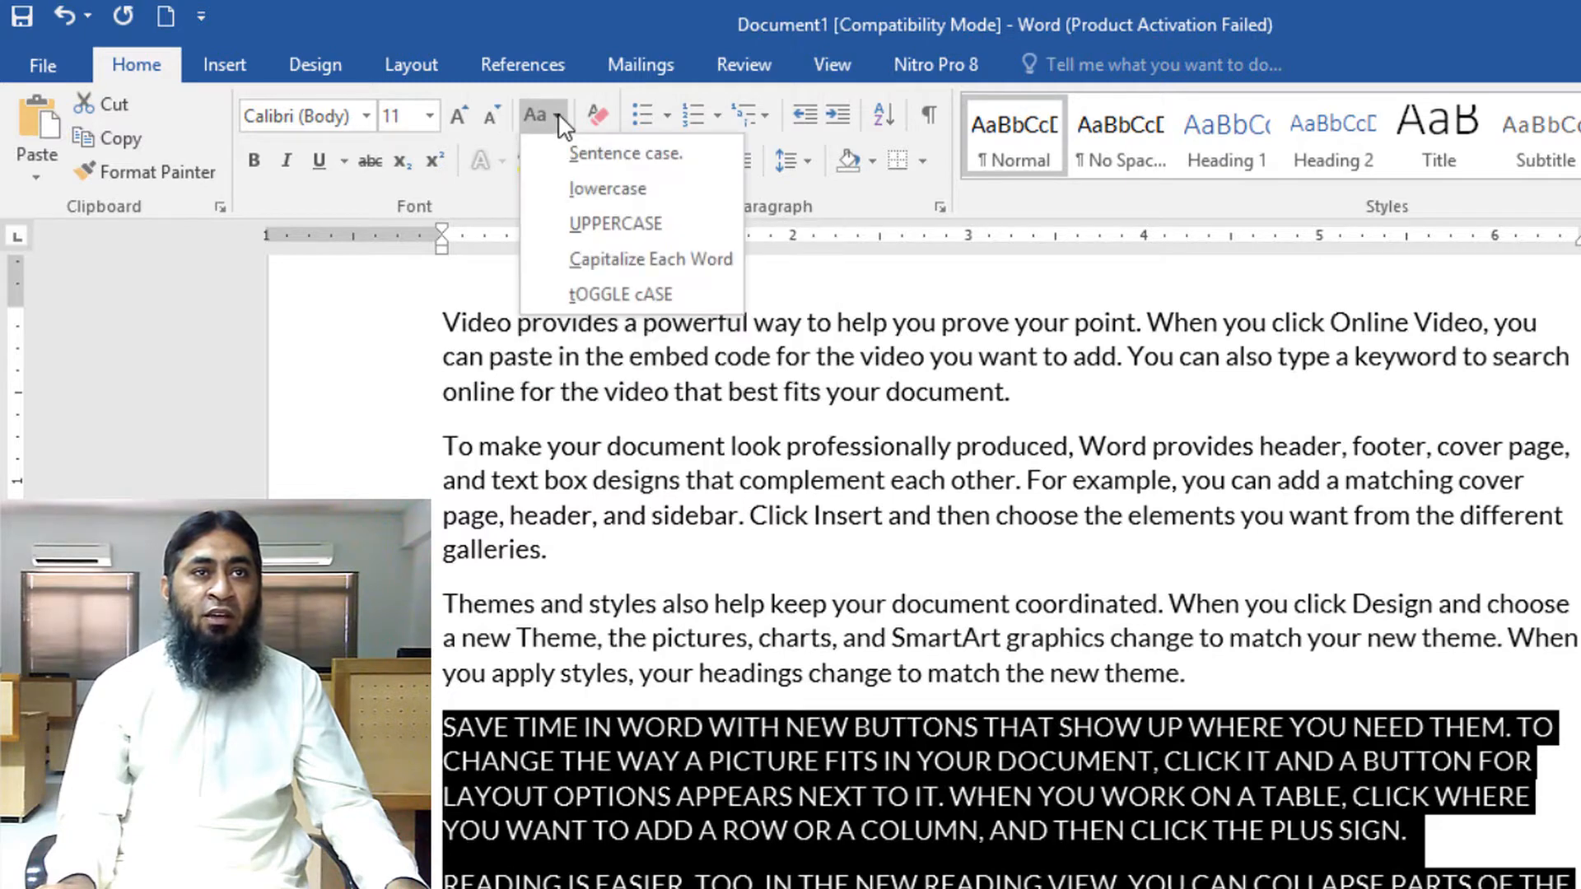
pyautogui.click(593, 181)
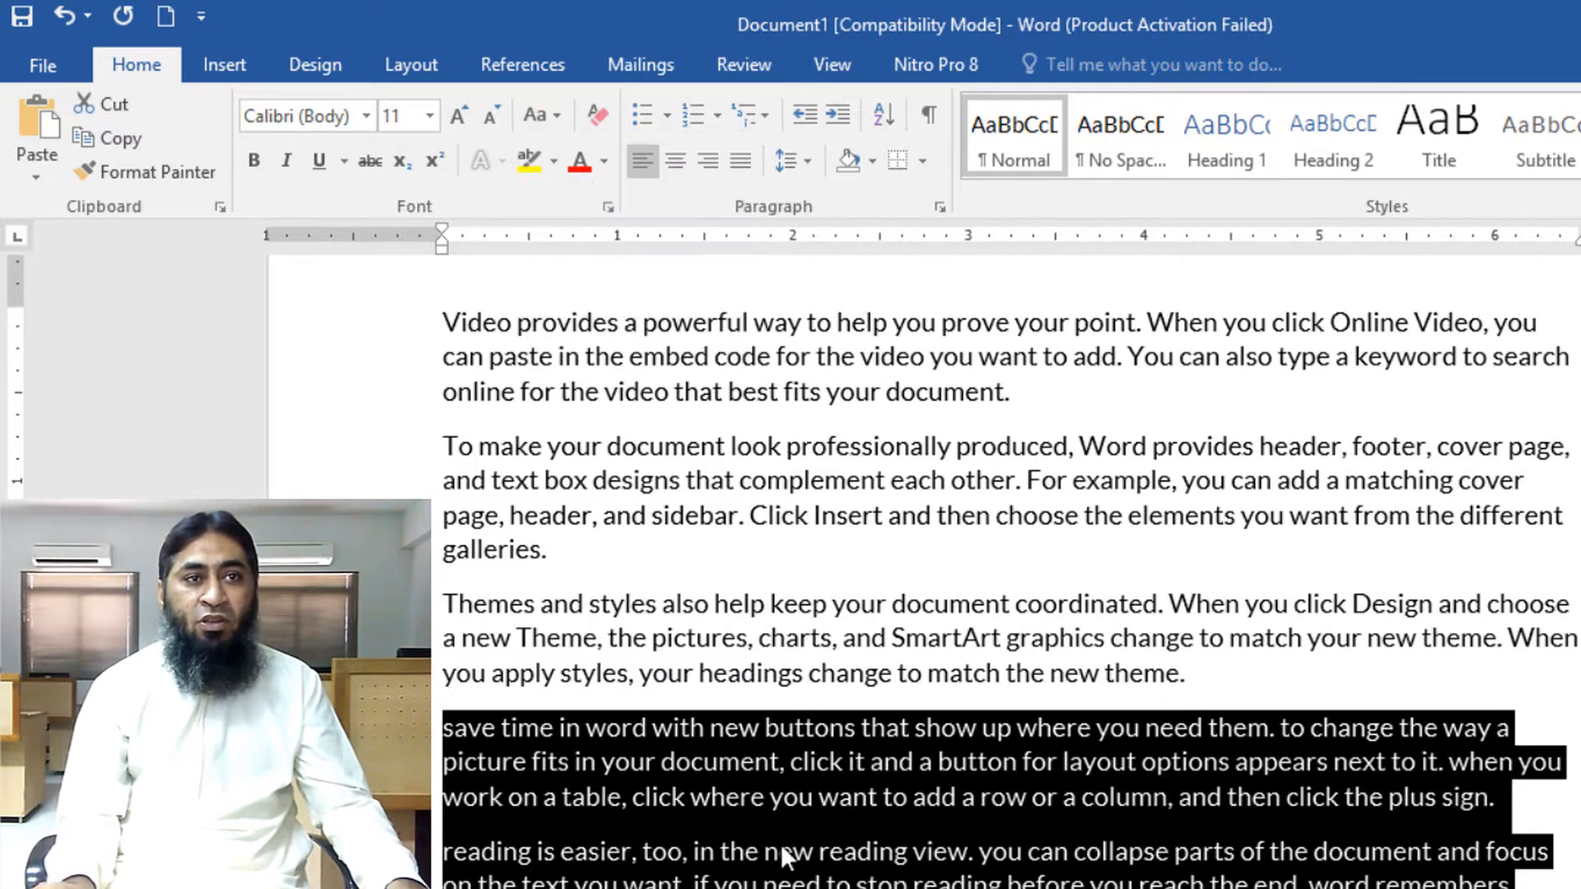
pyautogui.click(560, 127)
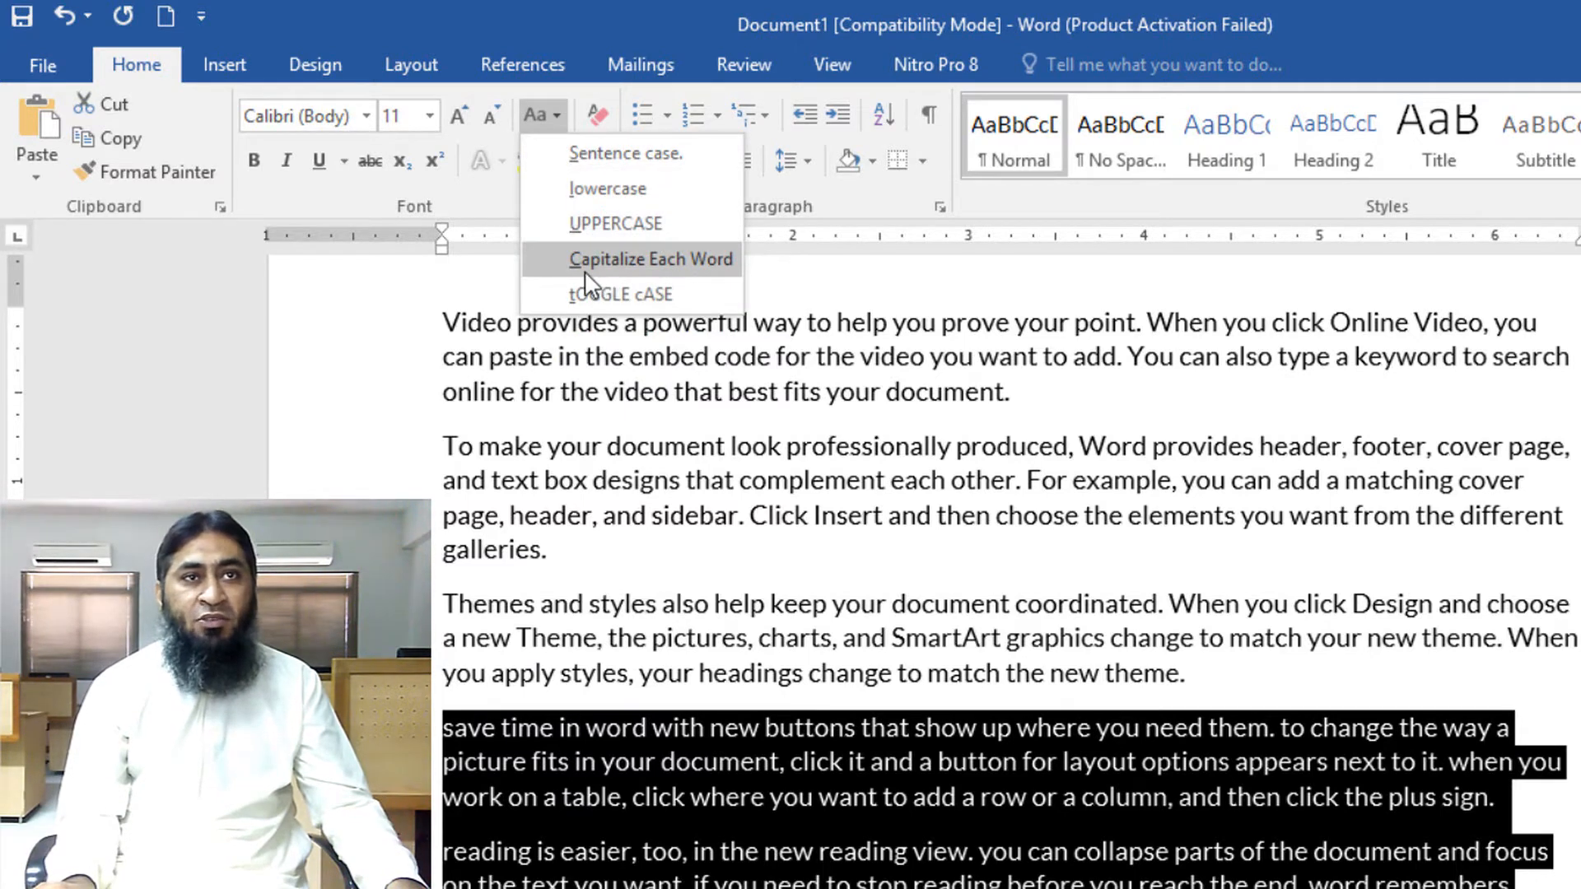
pyautogui.click(636, 270)
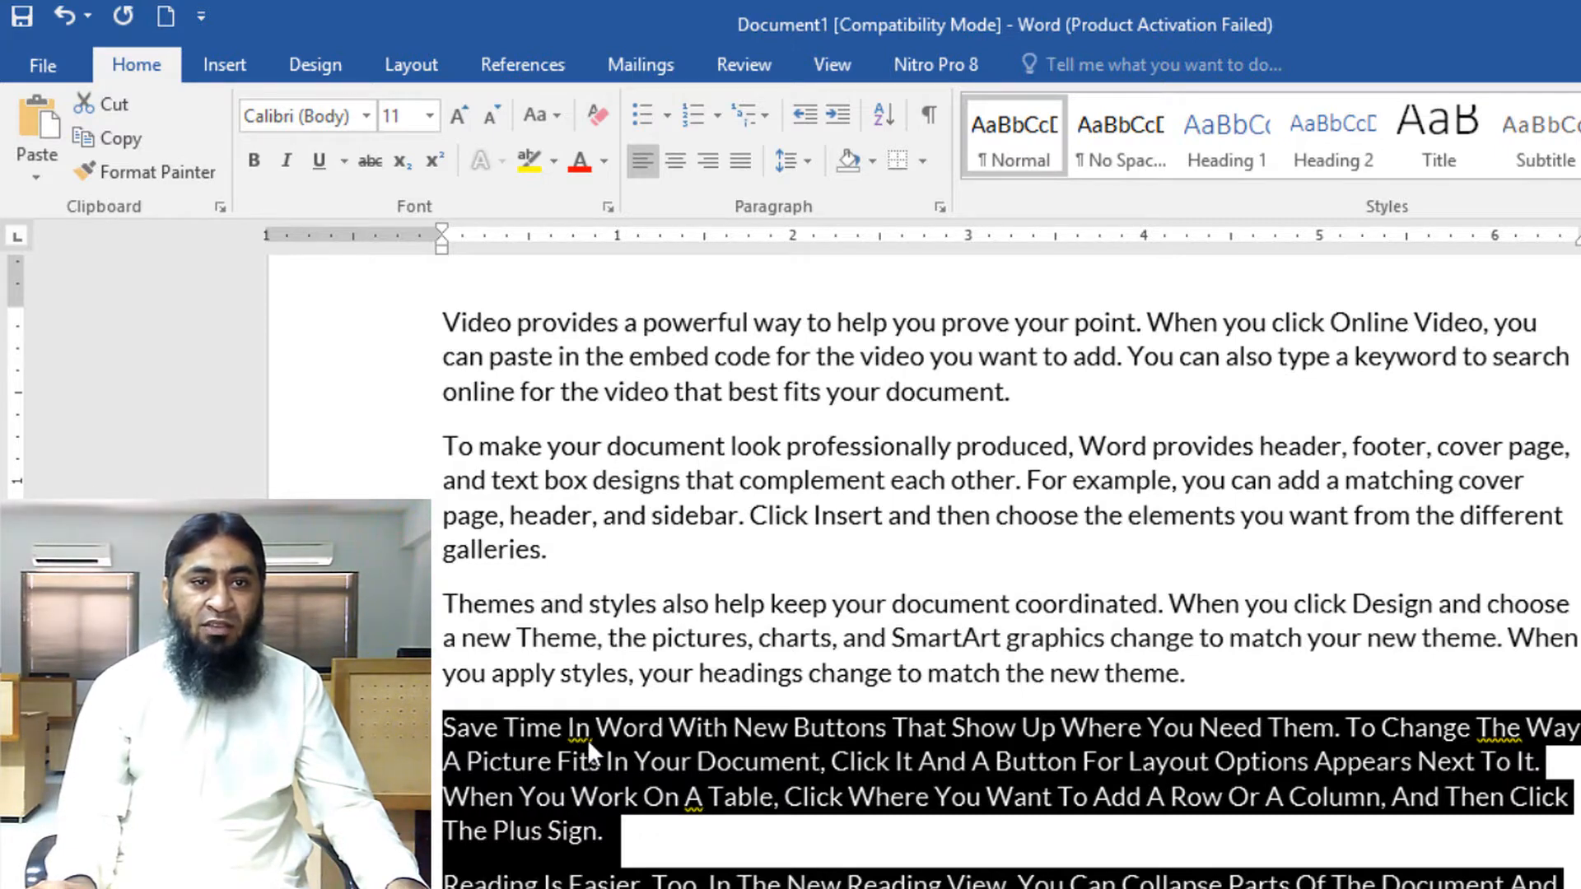
# Apply toggle case to the selected paragraphs, and finish by converting them to Sentence case
pyautogui.click(556, 121)
pyautogui.click(614, 294)
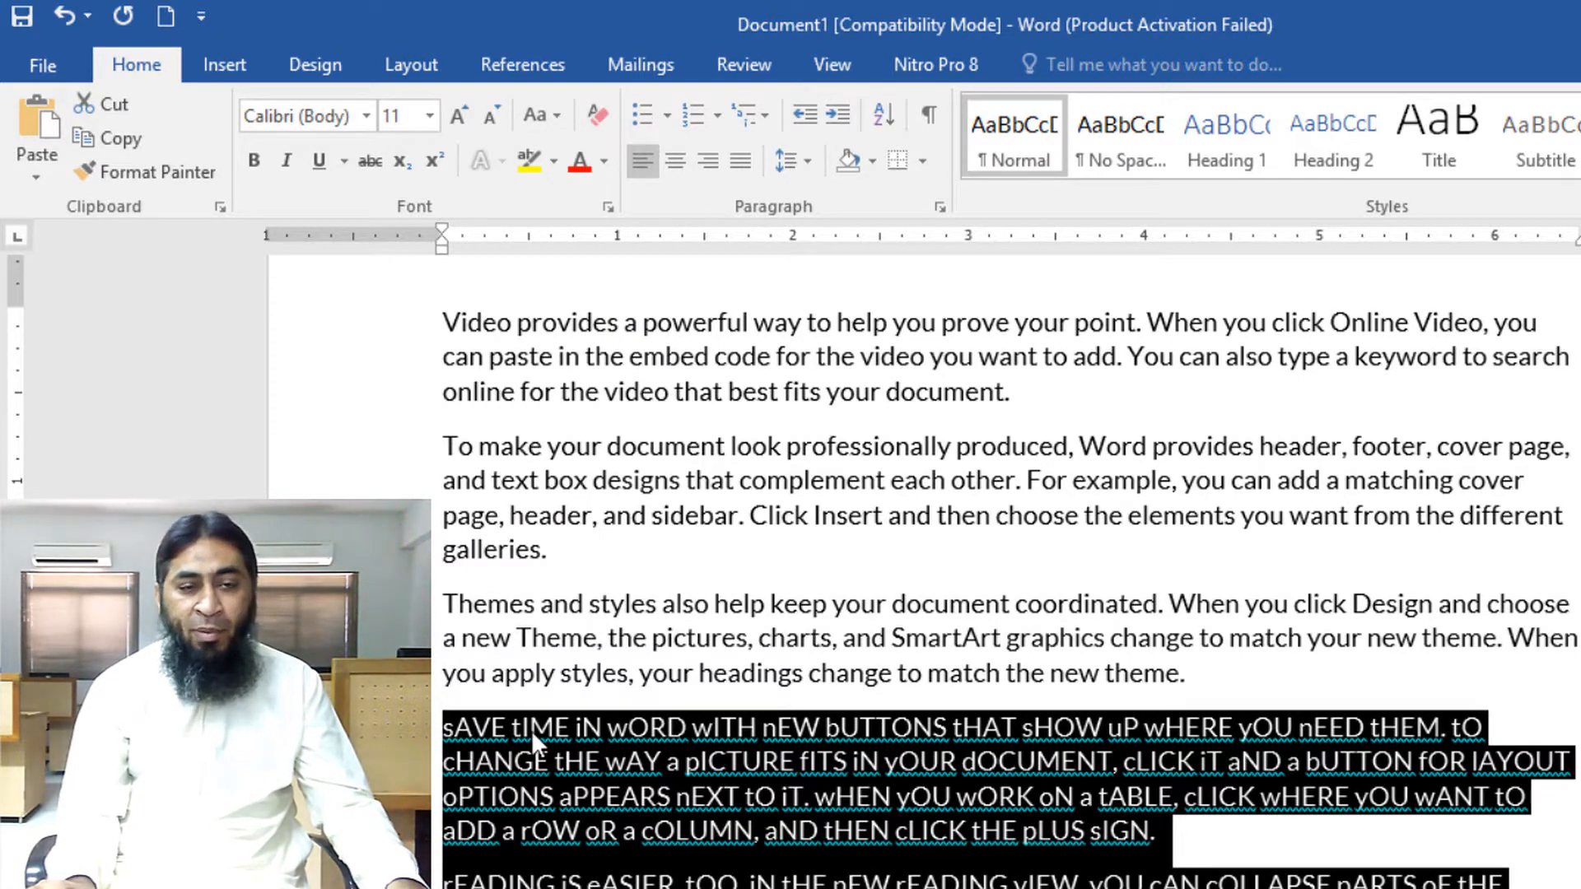
pyautogui.click(550, 118)
pyautogui.click(559, 167)
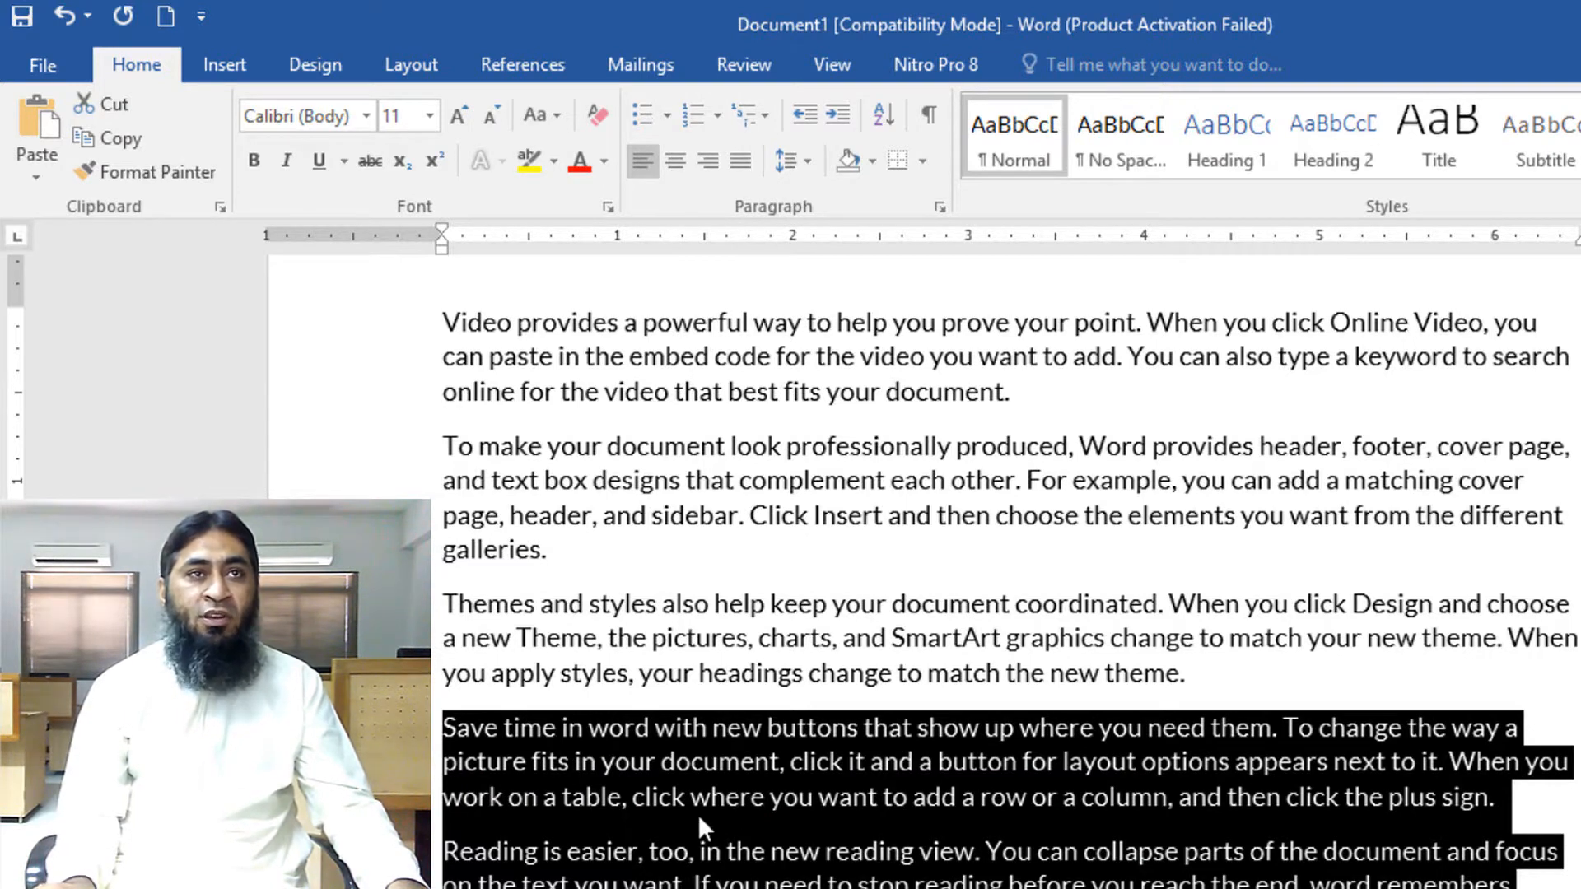
pyautogui.click(563, 115)
pyautogui.click(669, 638)
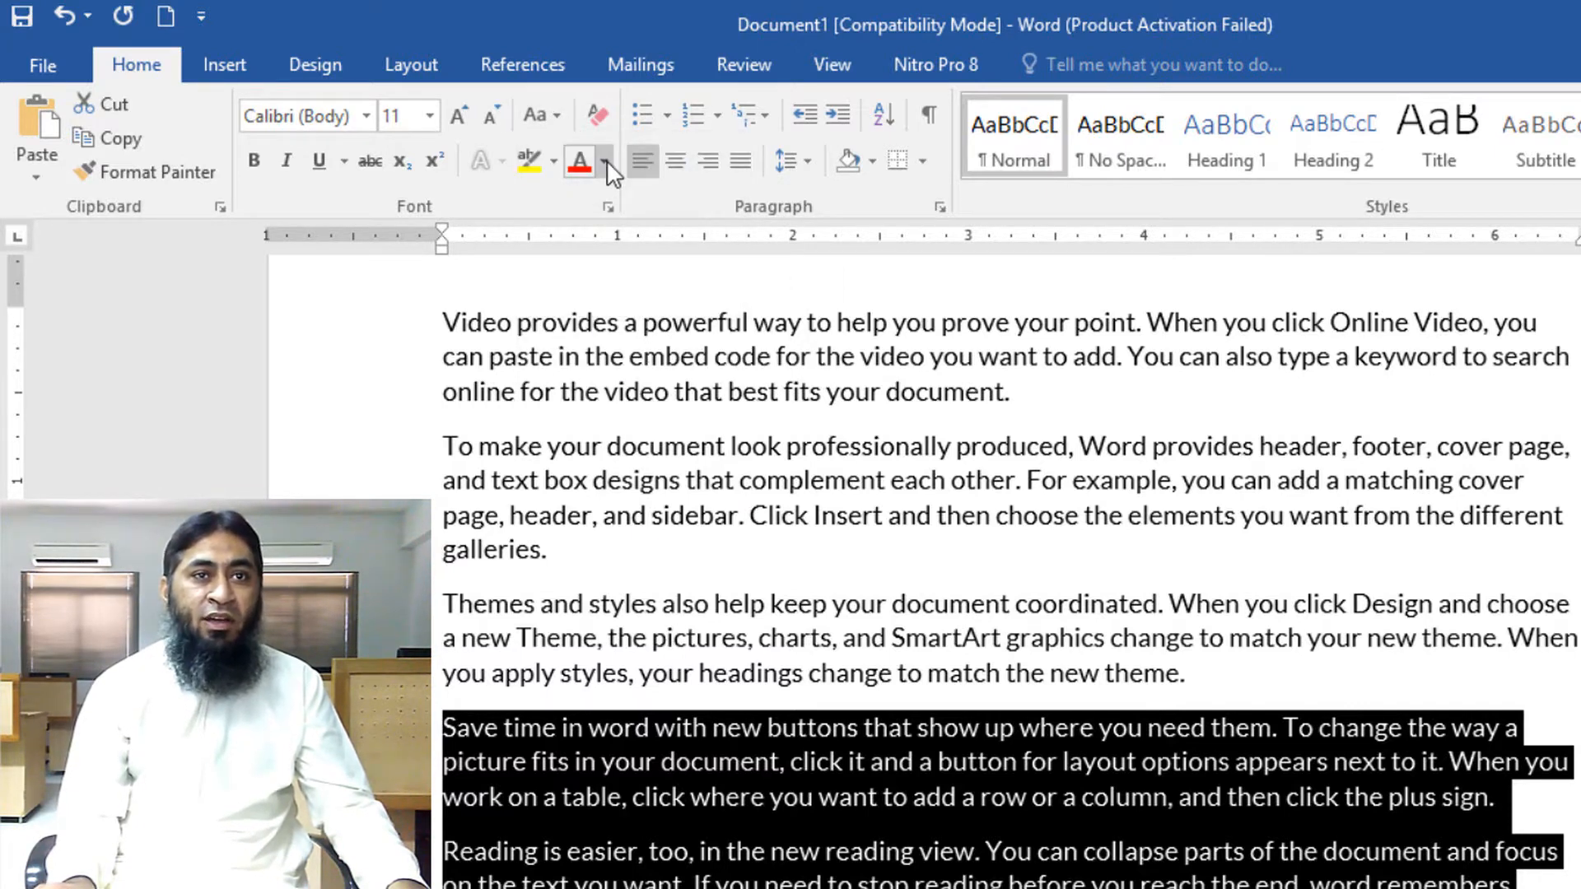
pyautogui.click(810, 672)
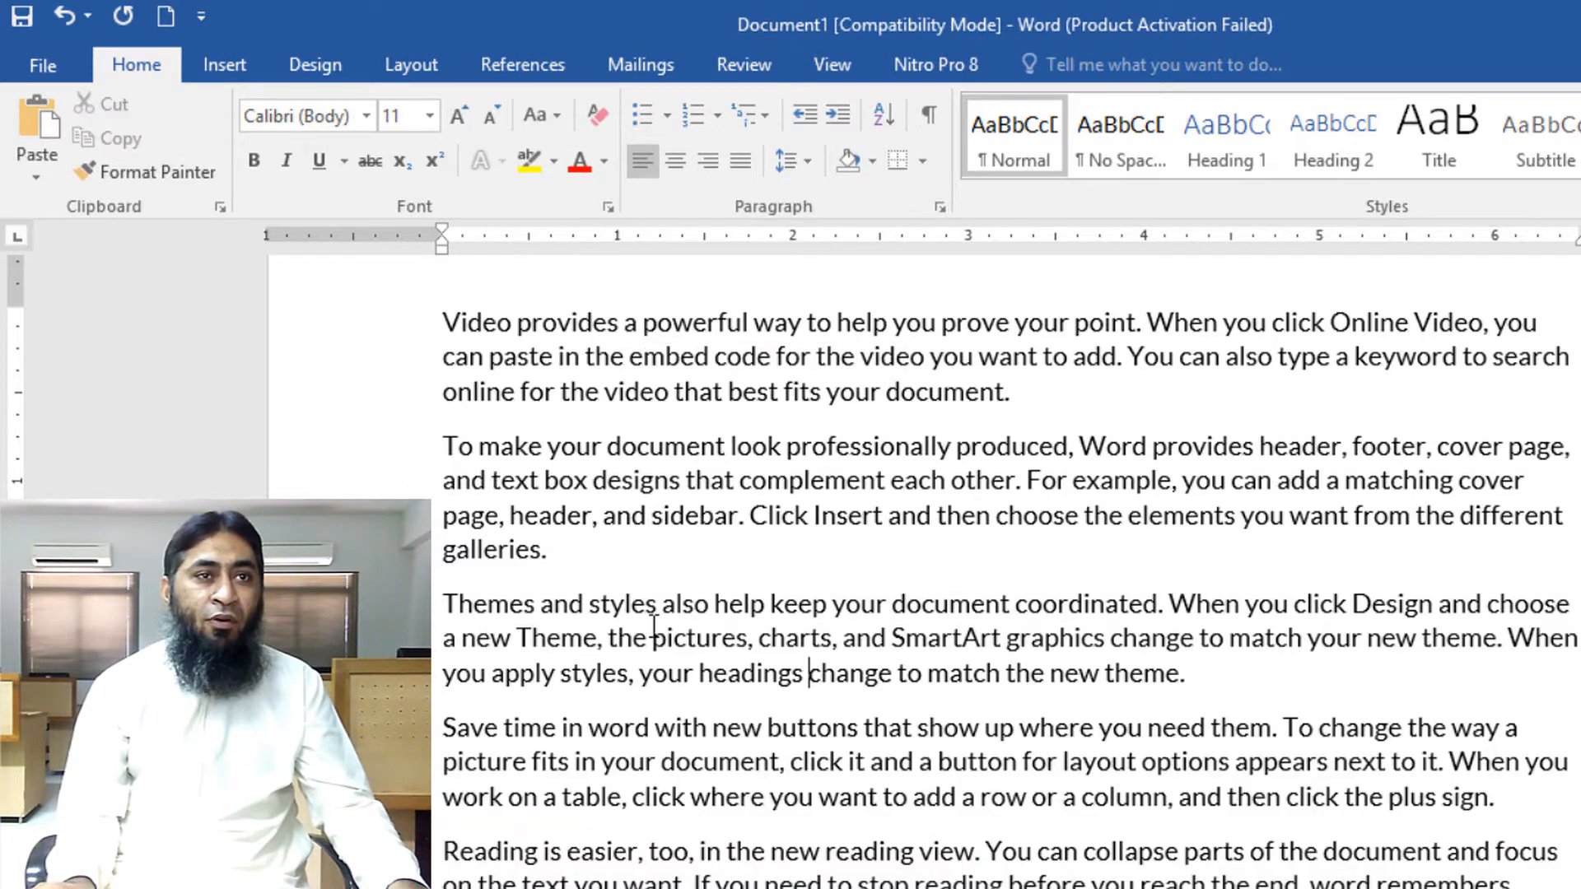
# Set the font colour of the paragraph starting 'Themes and styles' to the standard red
pyautogui.moveTo(441, 601); pyautogui.dragTo(1270, 682)
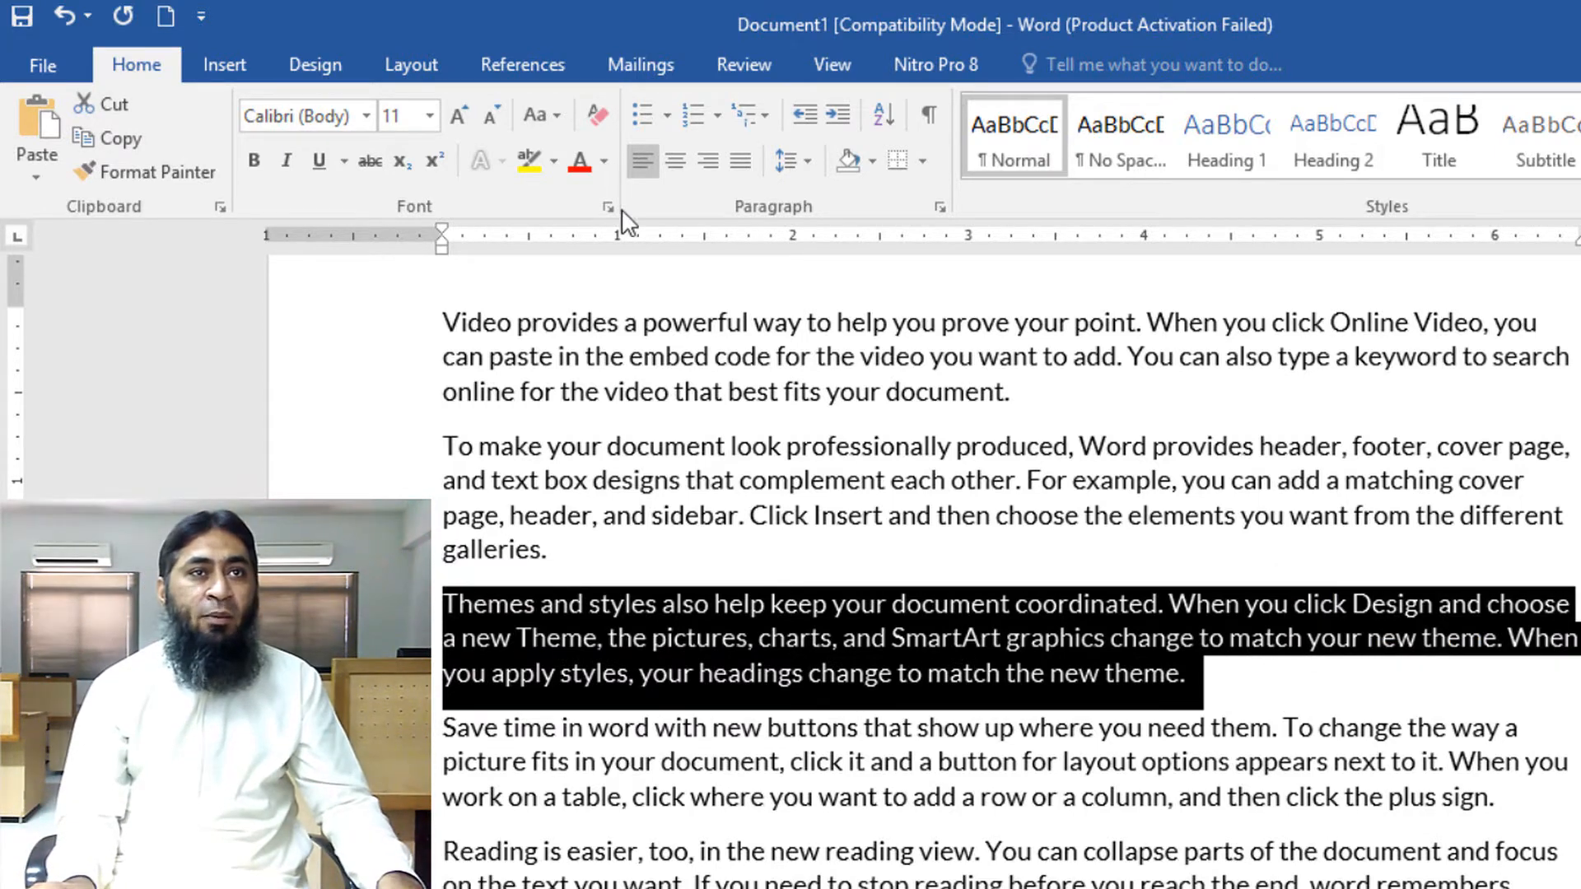
pyautogui.click(606, 163)
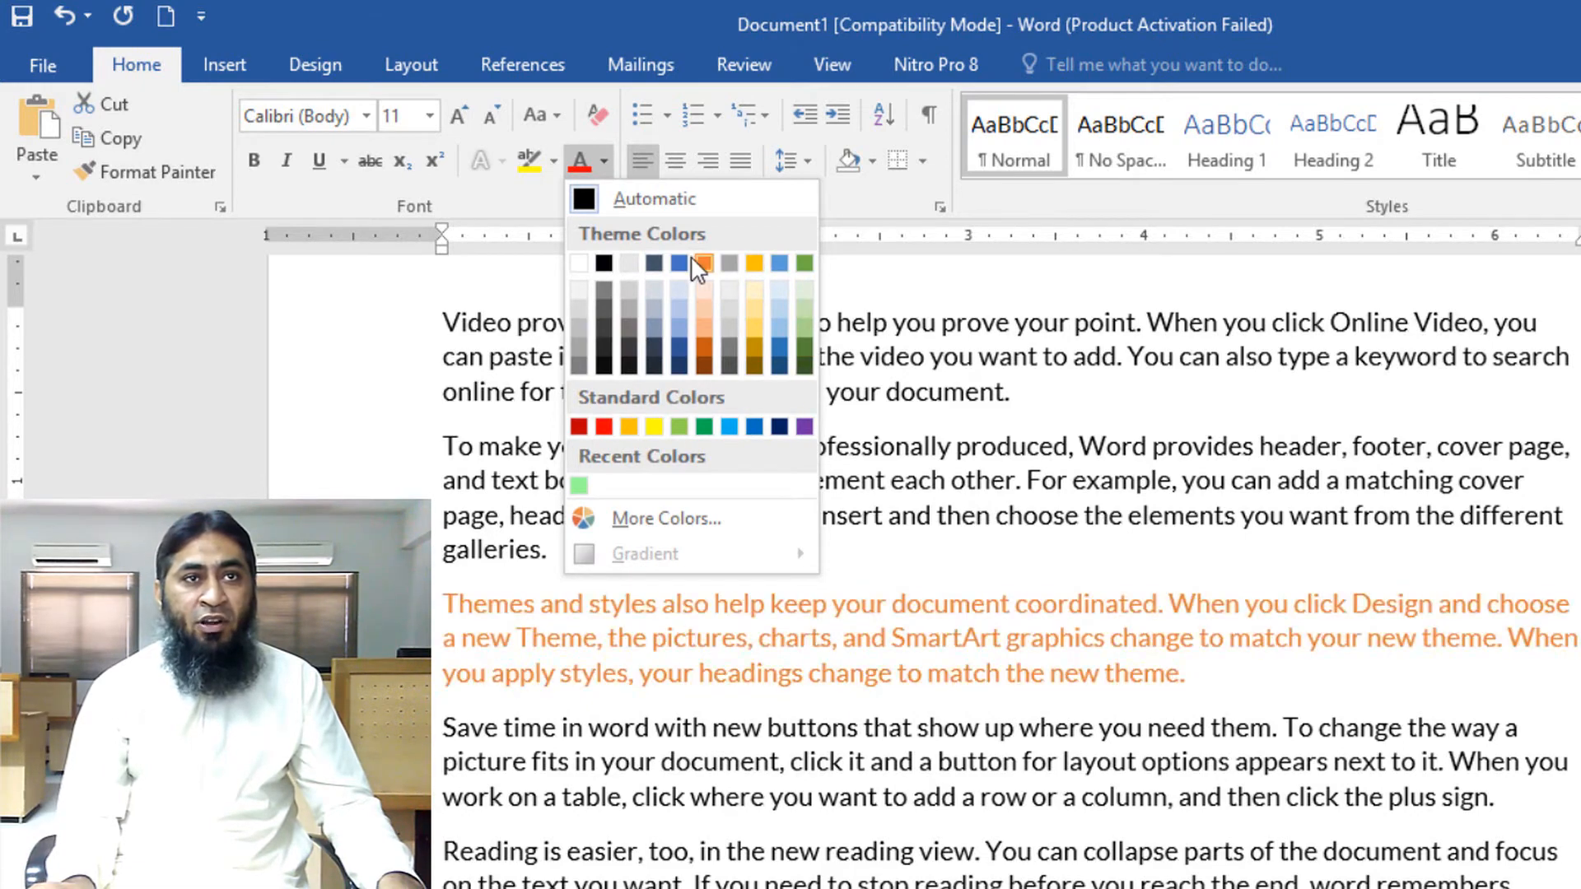
pyautogui.click(605, 425)
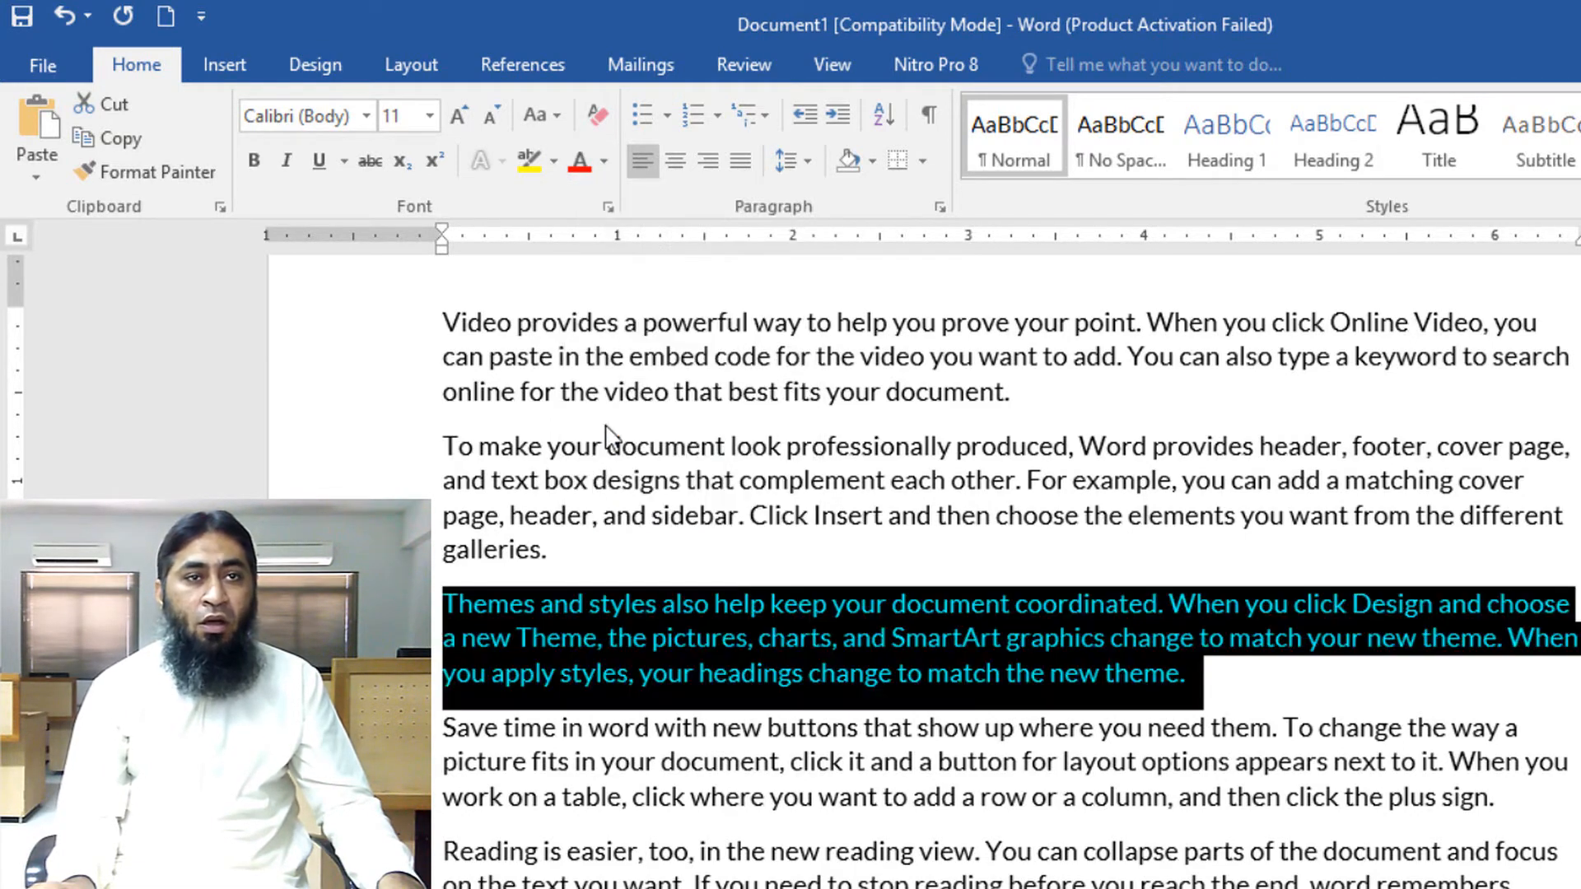
pyautogui.click(674, 797)
# Give the paragraph starting 'Save time in word' a custom teal font colour of RGB 135, 211, 209
pyautogui.moveTo(1495, 797); pyautogui.dragTo(444, 726)
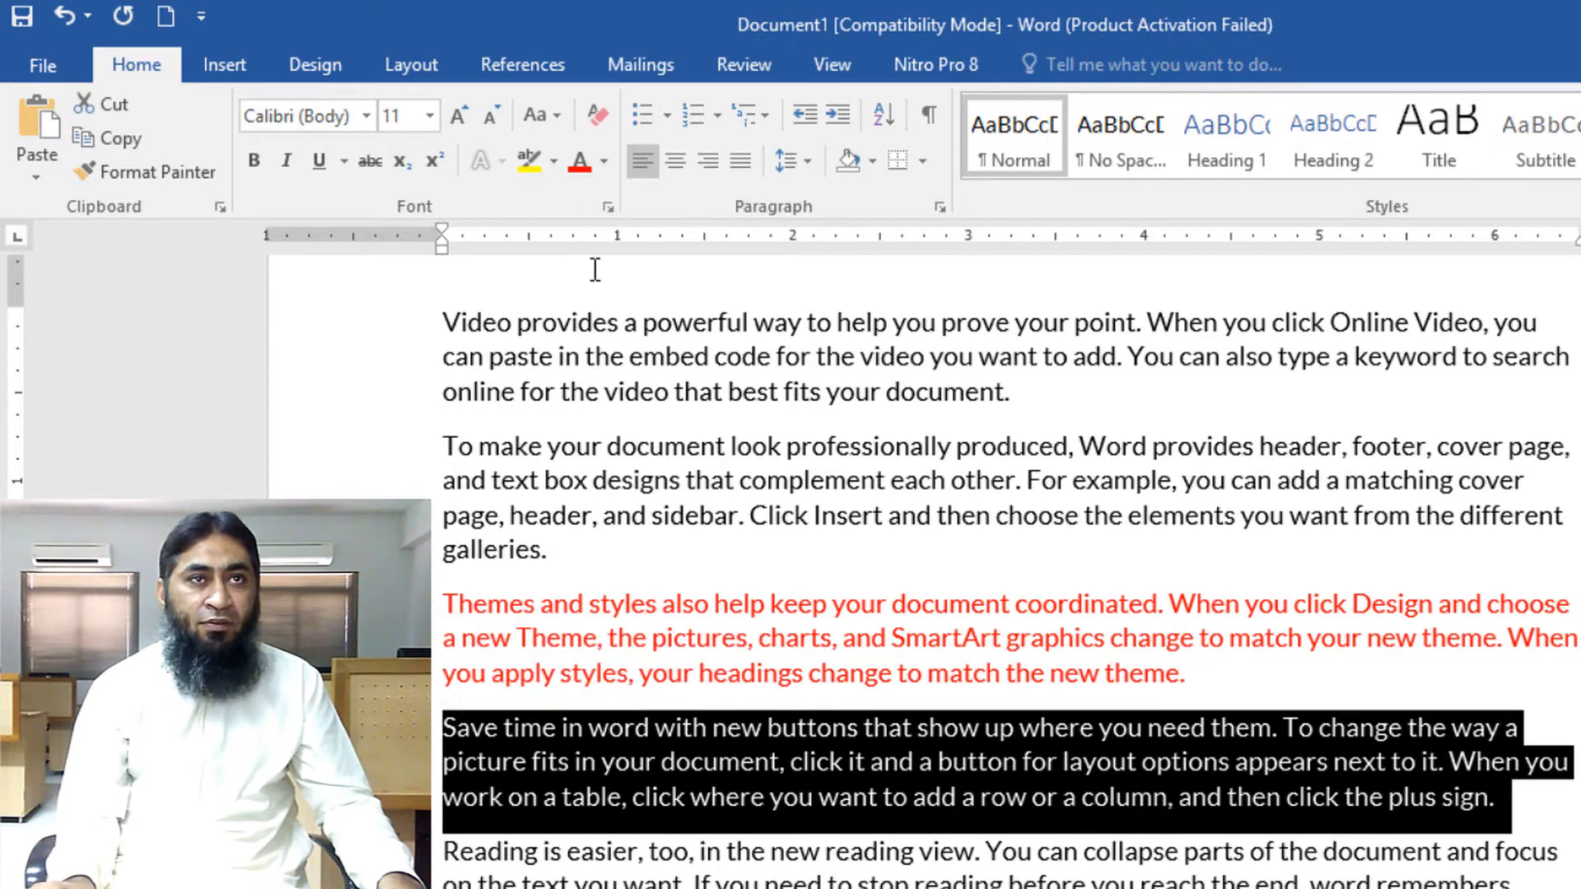
pyautogui.click(603, 161)
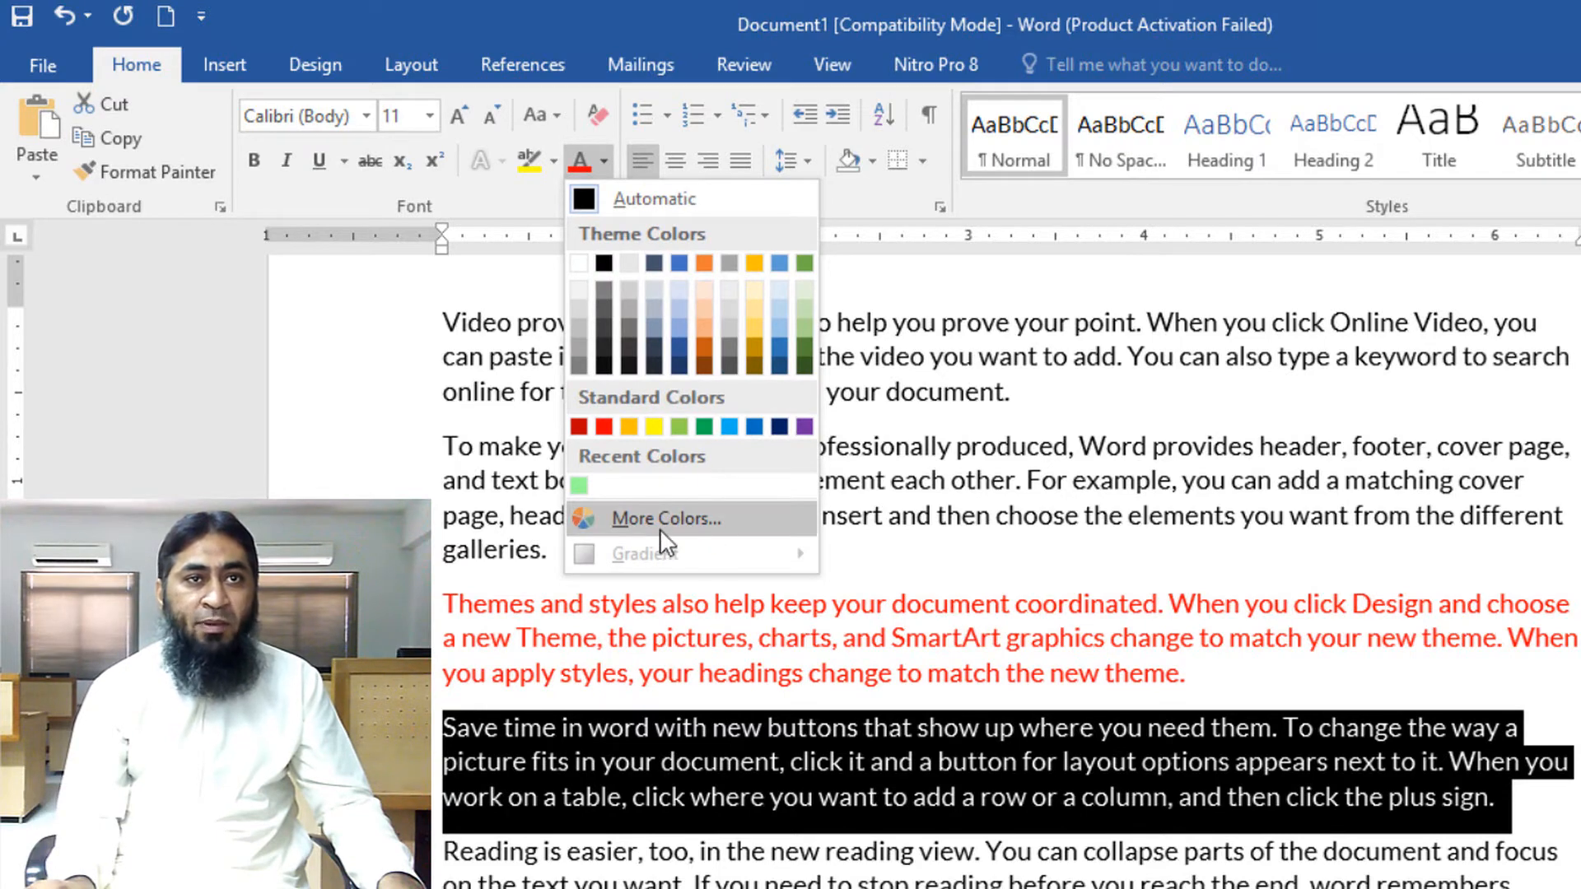
pyautogui.click(686, 520)
pyautogui.moveTo(608, 122); pyautogui.dragTo(1343, 137)
pyautogui.click(1228, 280)
pyautogui.click(1301, 370)
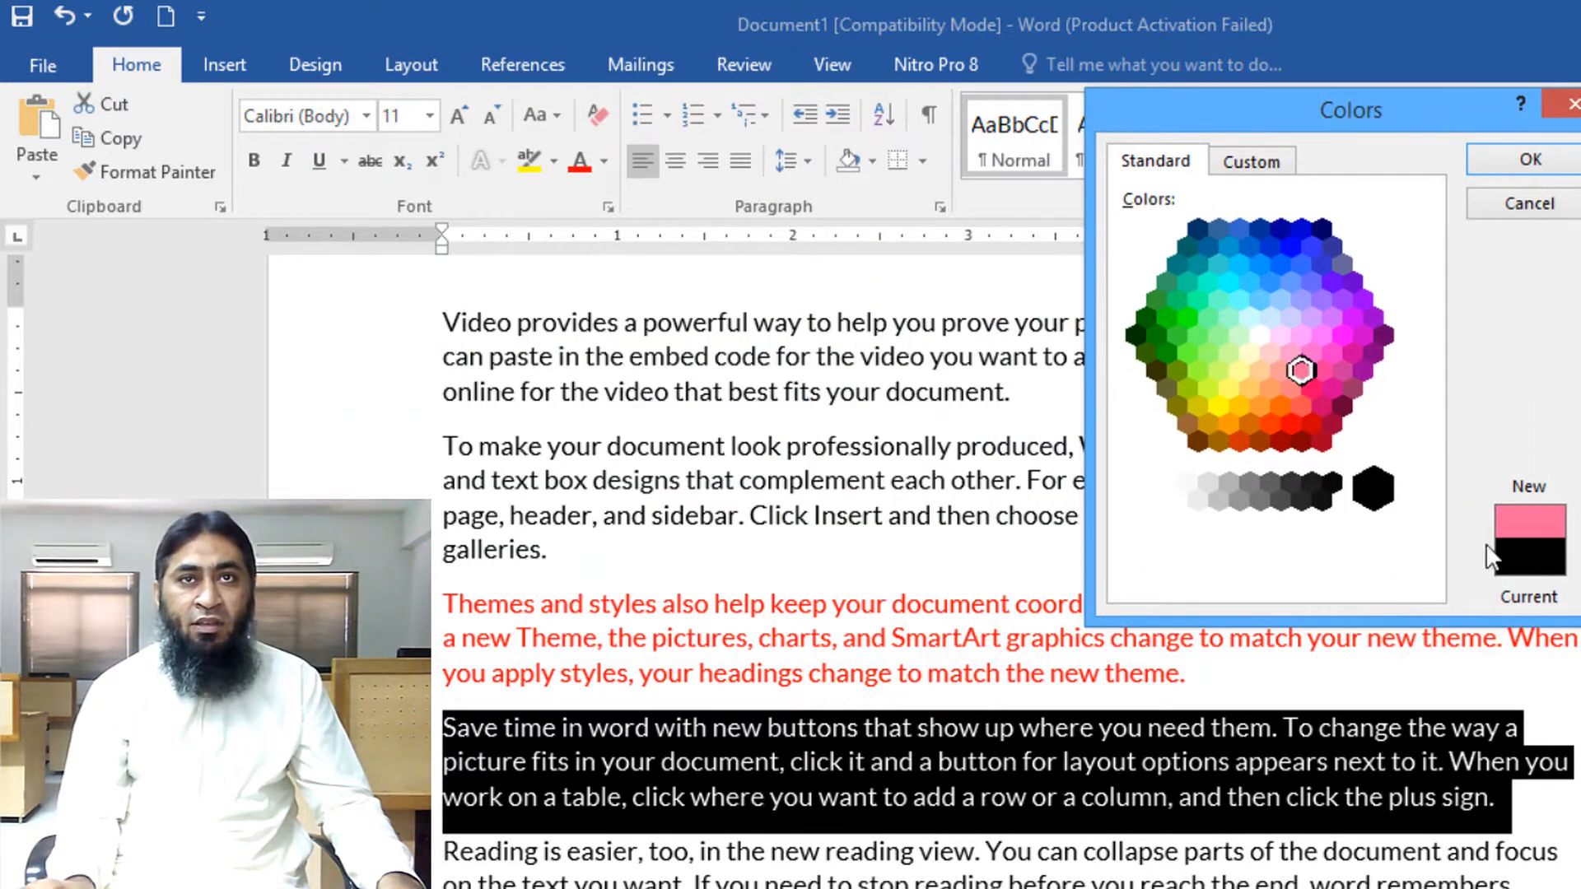
pyautogui.click(1252, 162)
pyautogui.click(1282, 305)
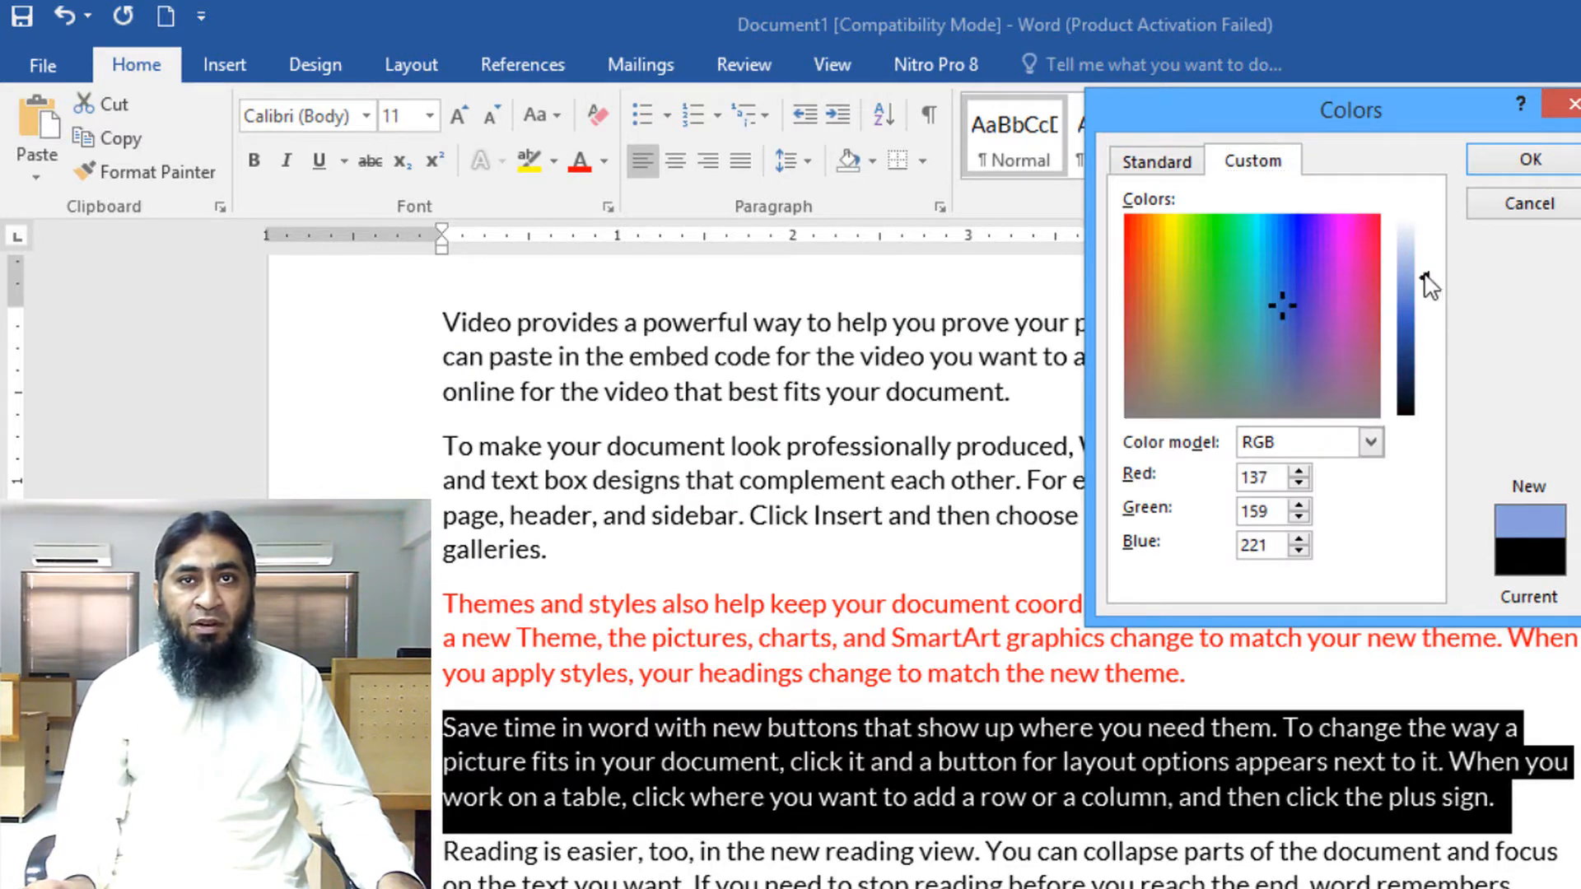
pyautogui.moveTo(1426, 277)
pyautogui.mouseDown()
pyautogui.moveTo(1425, 335)
pyautogui.moveTo(1425, 288)
pyautogui.mouseUp()
pyautogui.moveTo(1282, 307); pyautogui.dragTo(1248, 321)
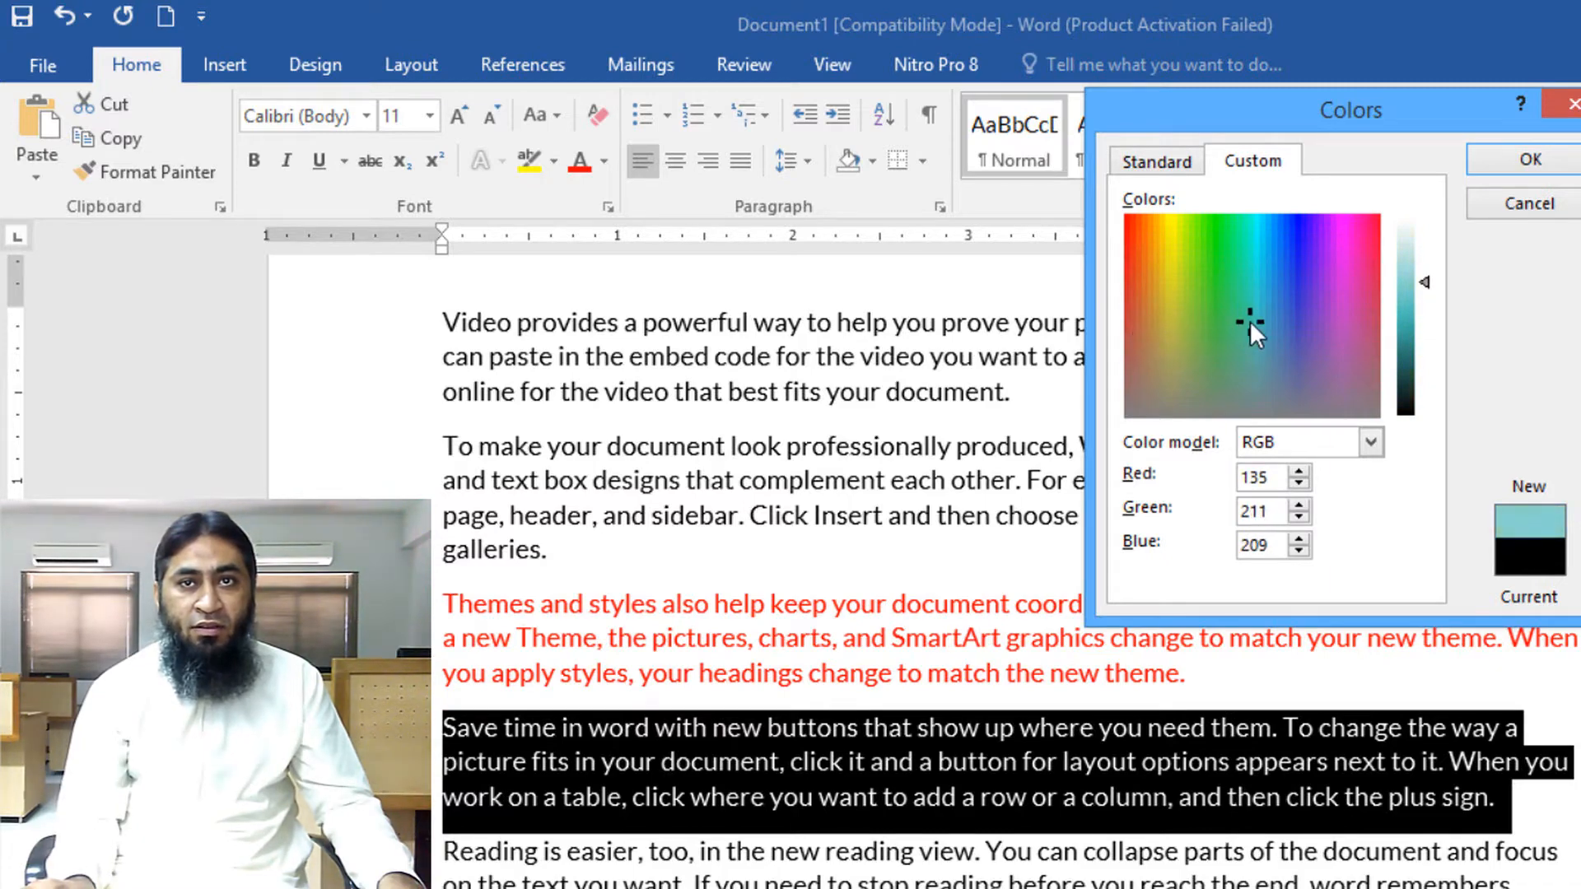
pyautogui.click(1498, 171)
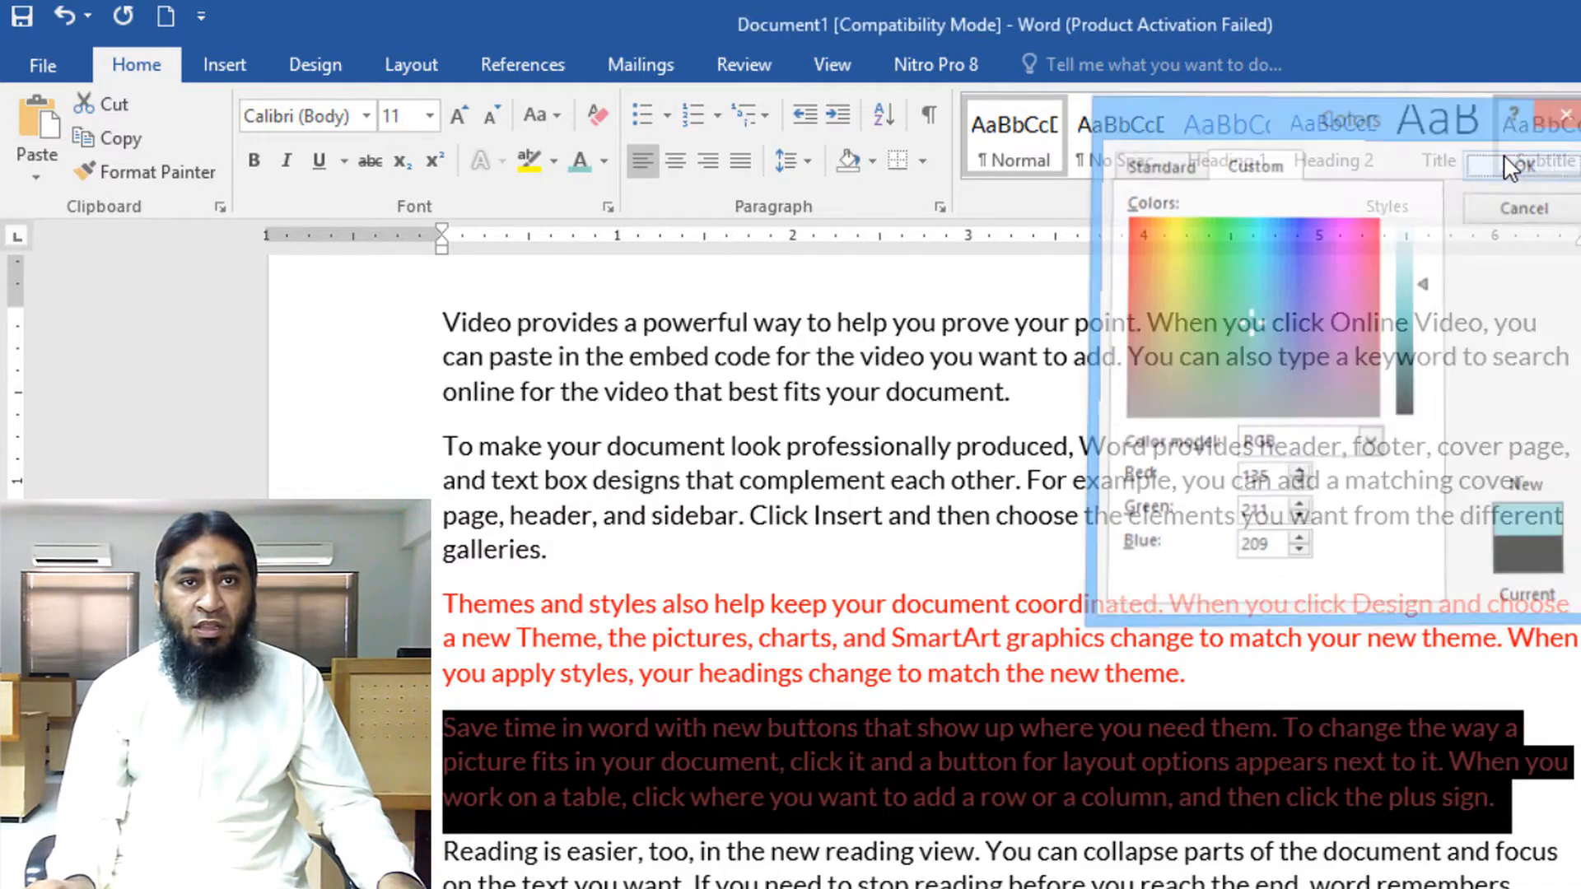
pyautogui.click(1019, 762)
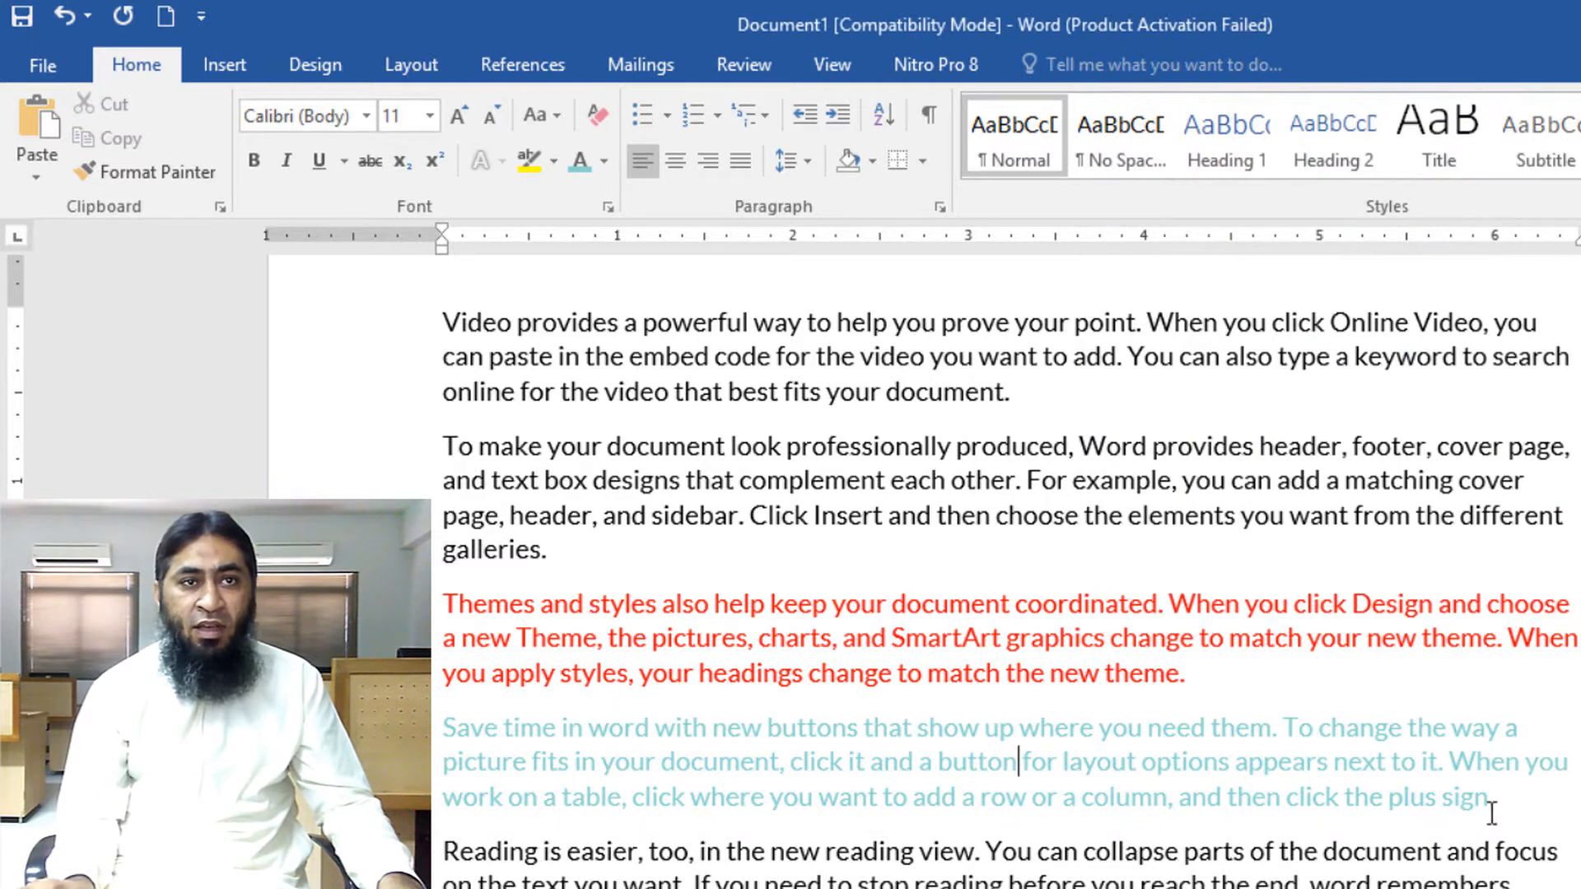
pyautogui.moveTo(1492, 813); pyautogui.dragTo(443, 724)
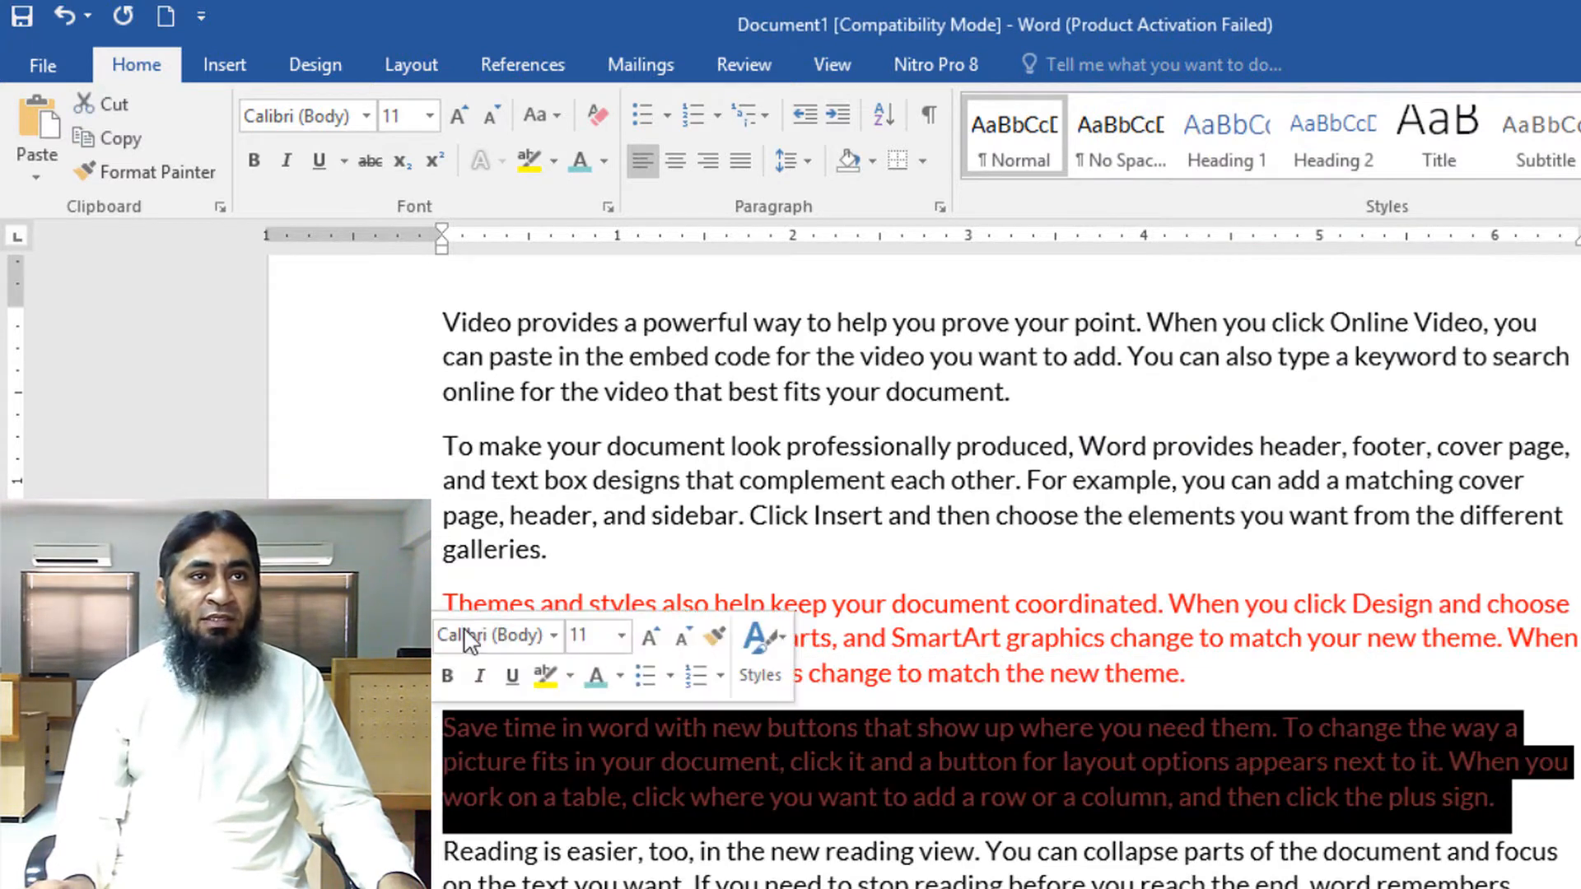
pyautogui.click(603, 162)
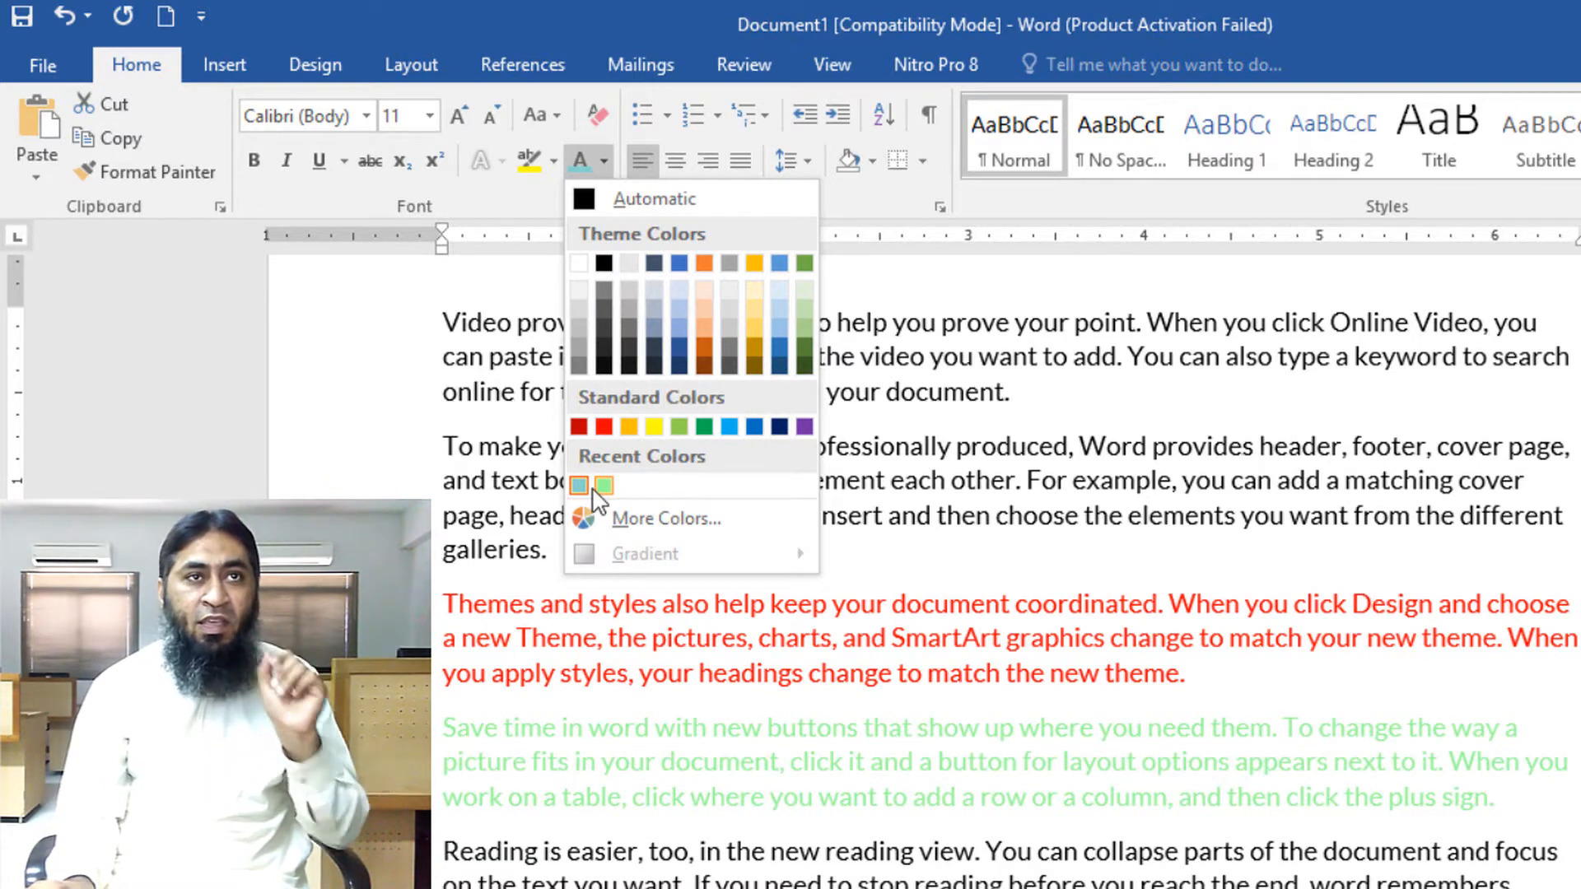
pyautogui.click(1374, 772)
# Highlight the red paragraph starting 'Themes and styles' in yellow
pyautogui.scroll(1, 1373, 772)
pyautogui.click(1239, 690)
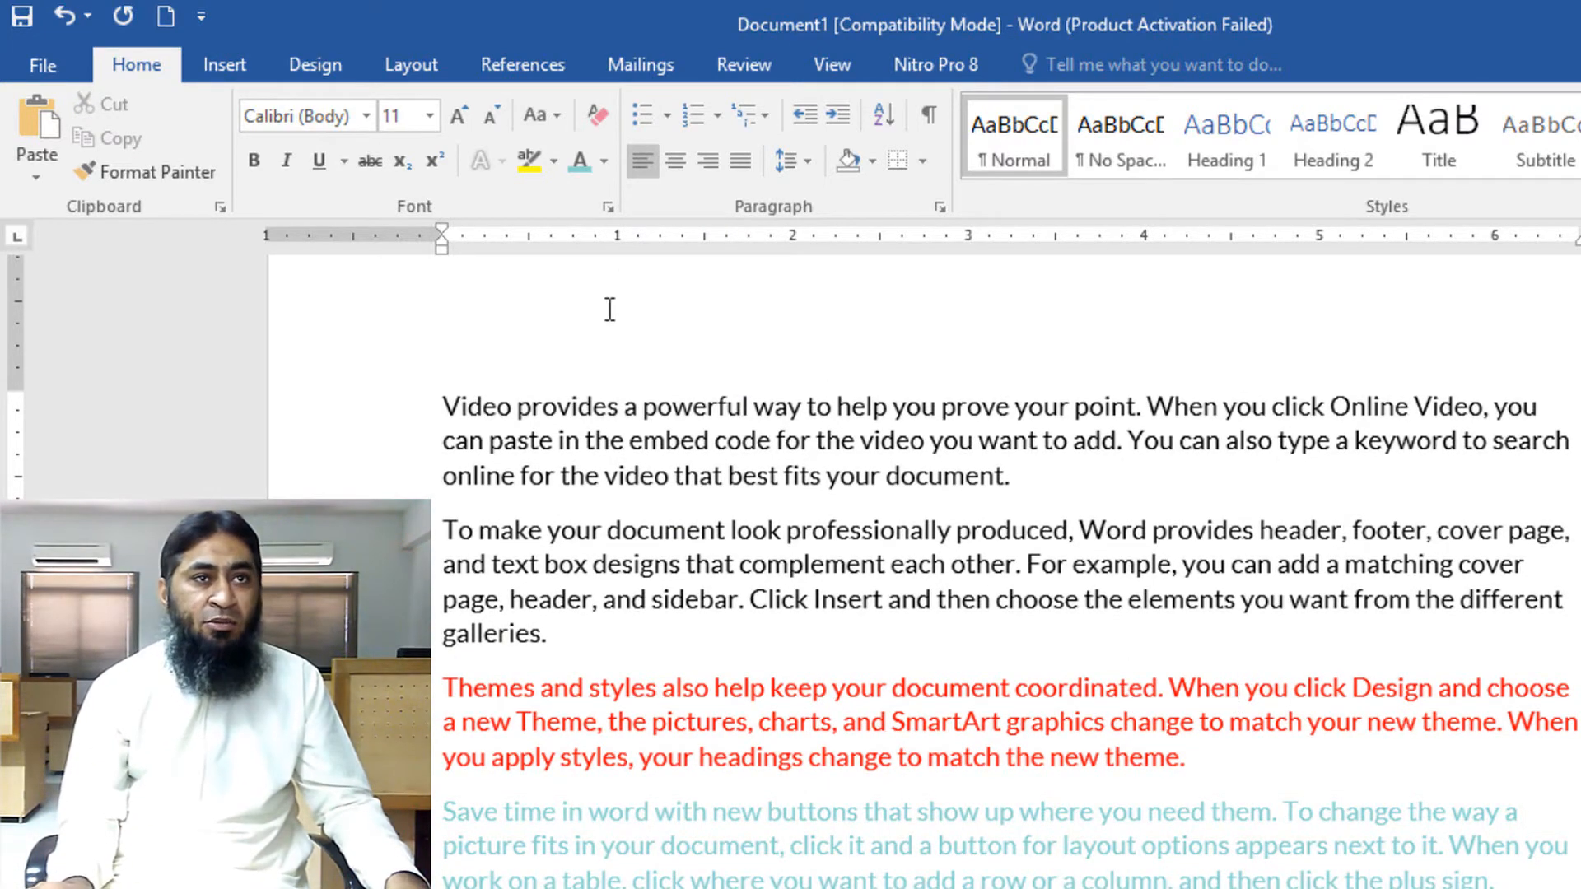
pyautogui.moveTo(443, 692); pyautogui.dragTo(1204, 766)
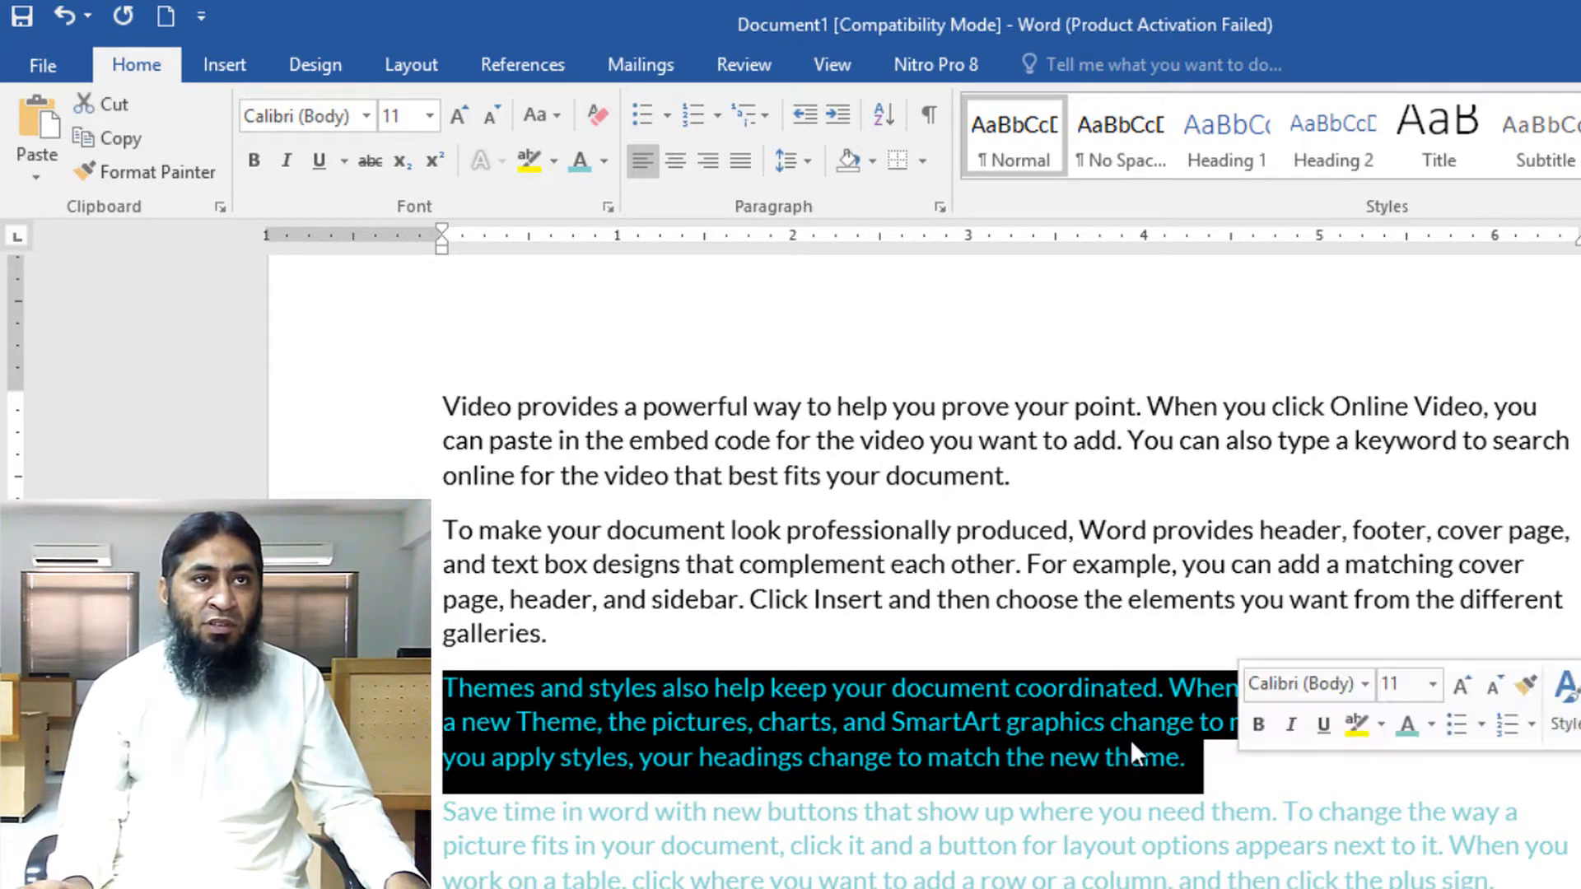
pyautogui.click(557, 161)
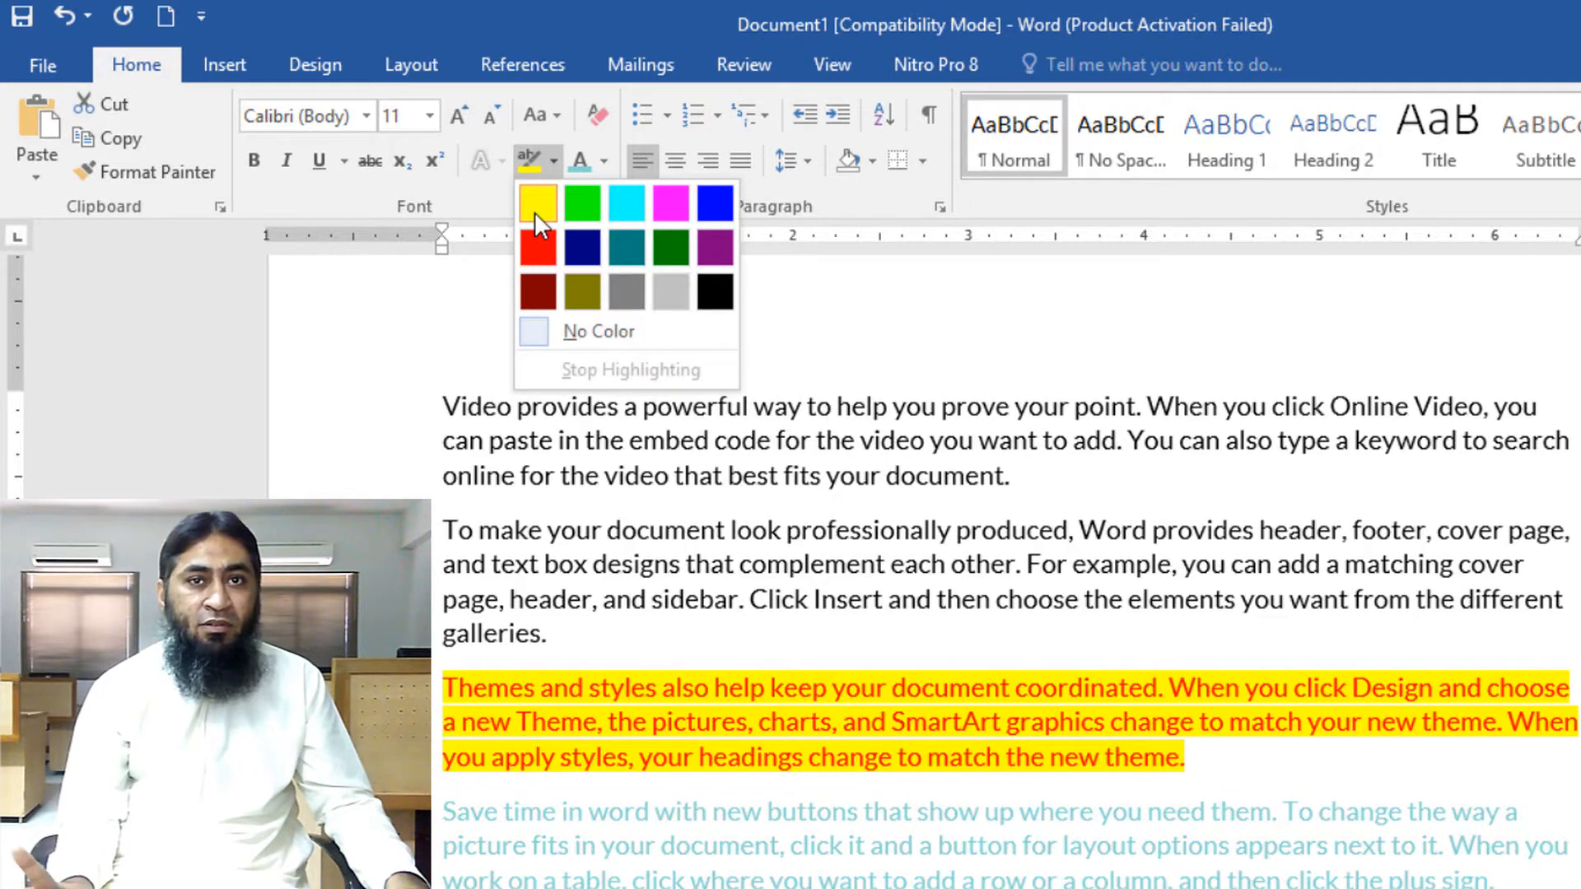
pyautogui.click(537, 206)
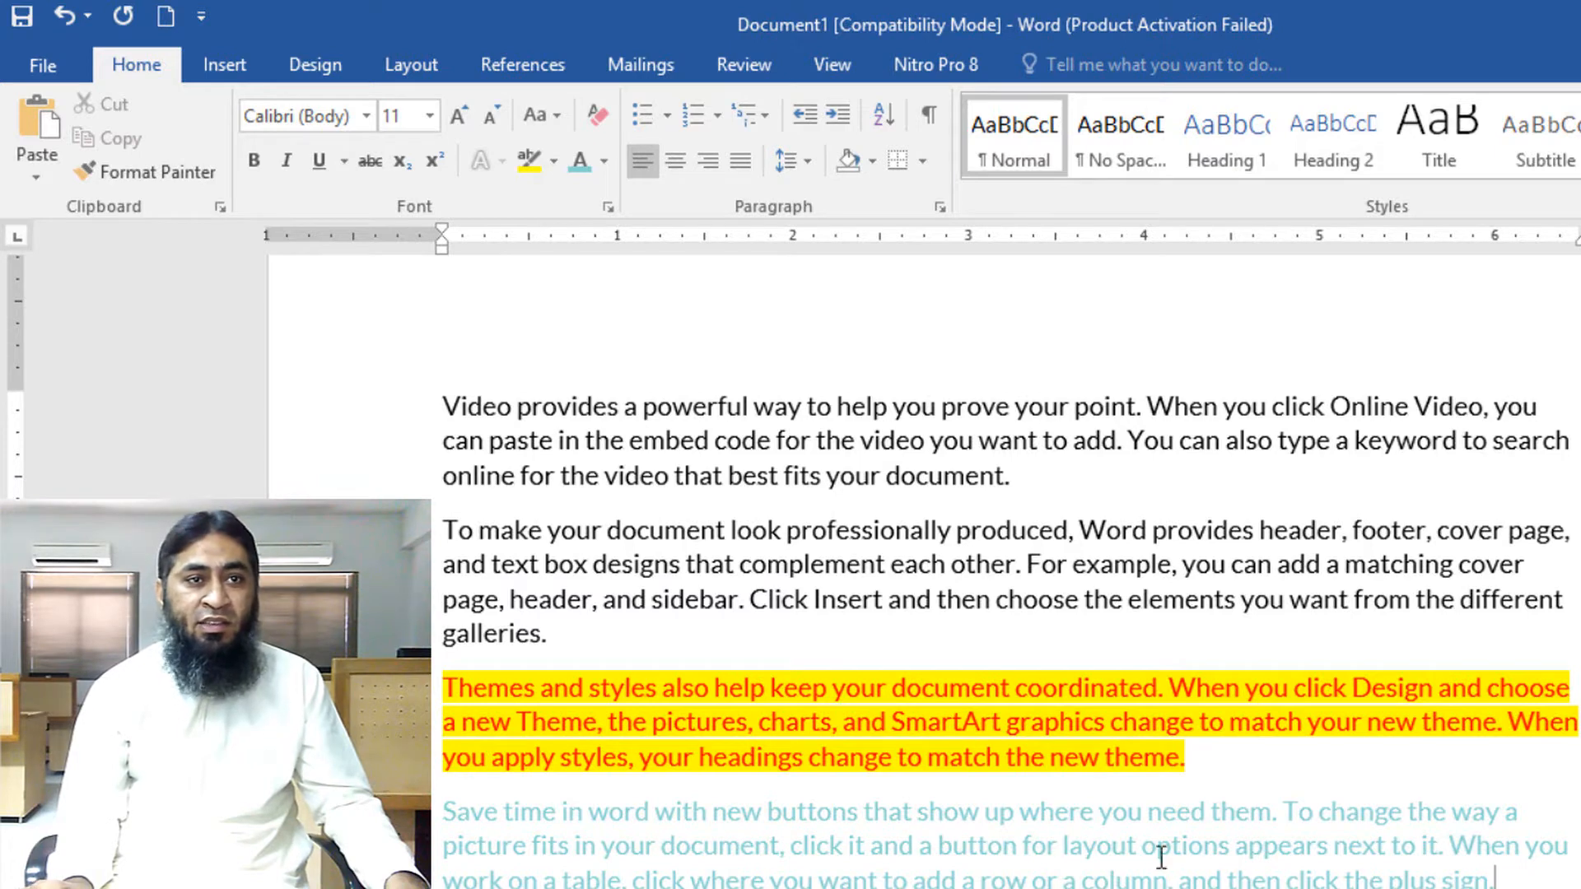
# Highlight the teal paragraph starting 'Save time in word' in pink
pyautogui.moveTo(1494, 880); pyautogui.dragTo(443, 811)
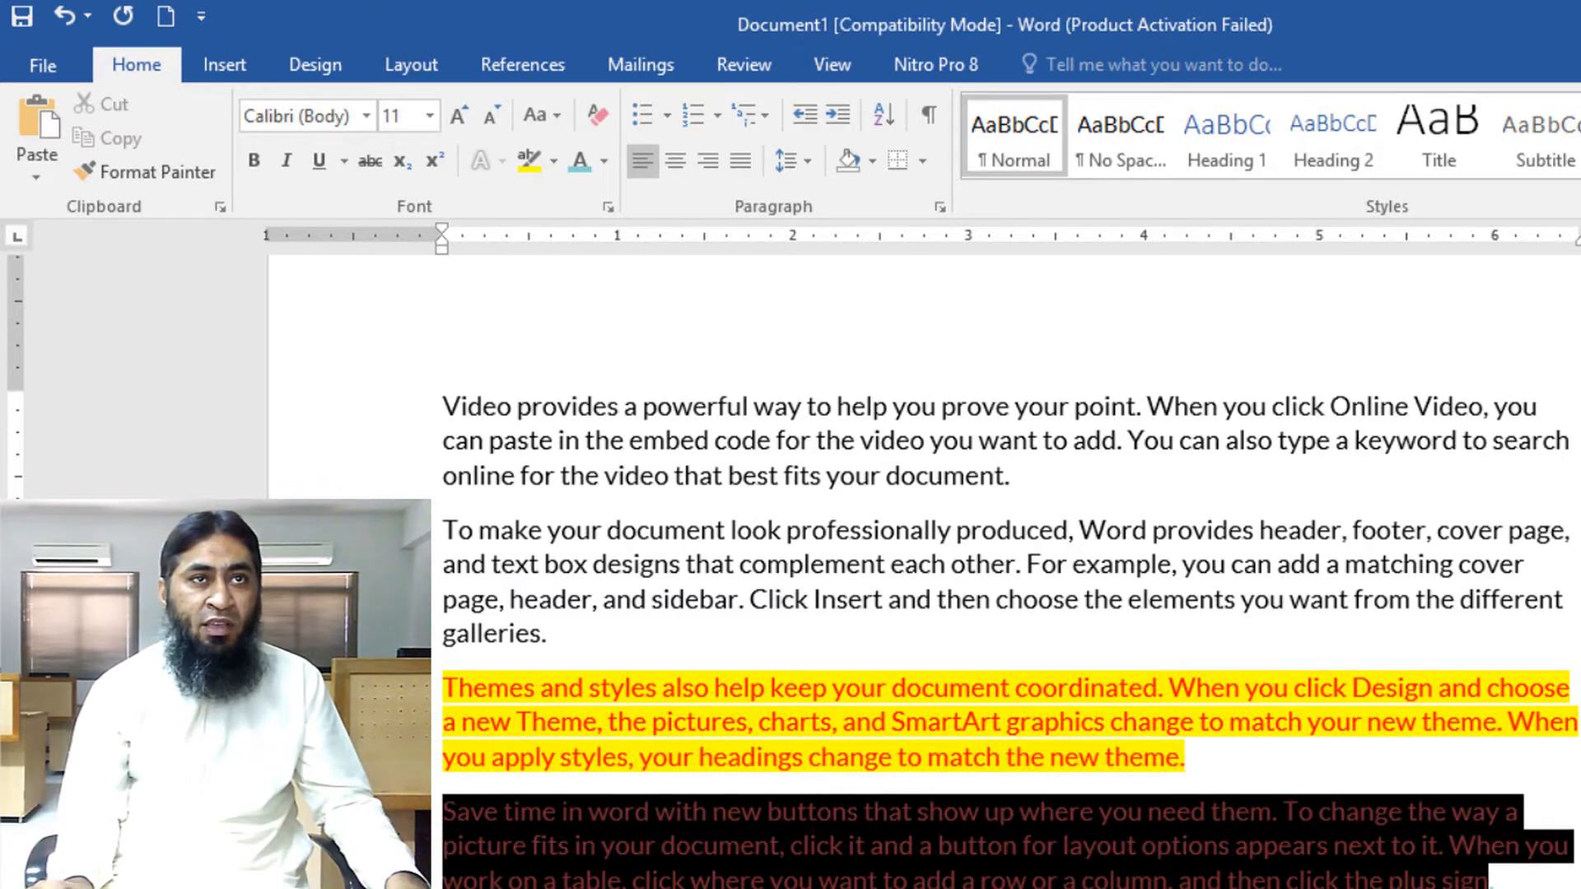
pyautogui.click(553, 160)
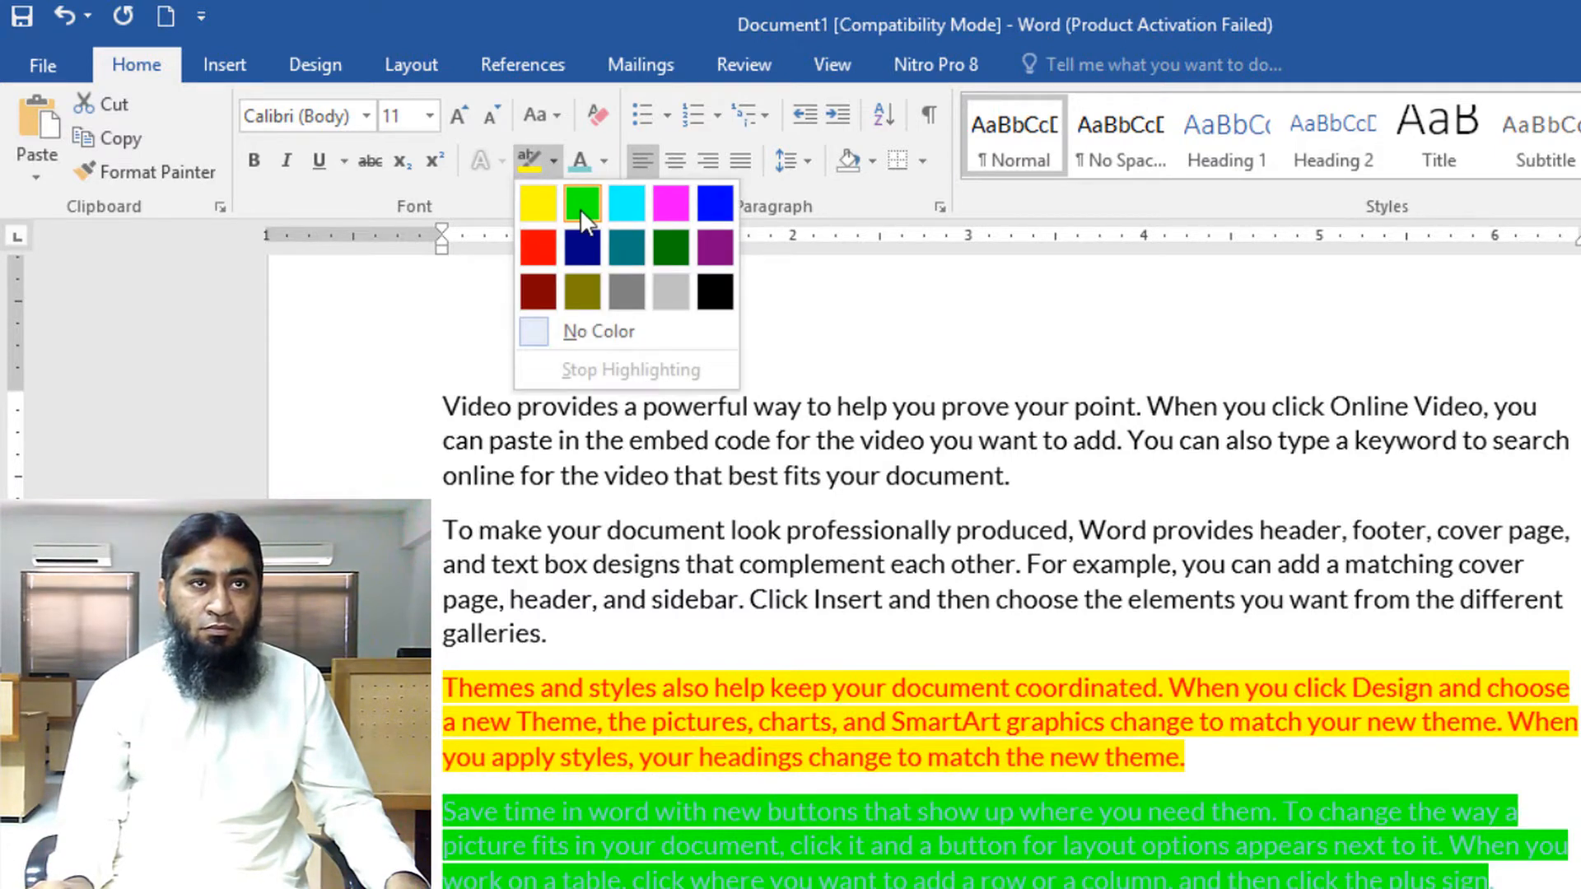
pyautogui.click(673, 206)
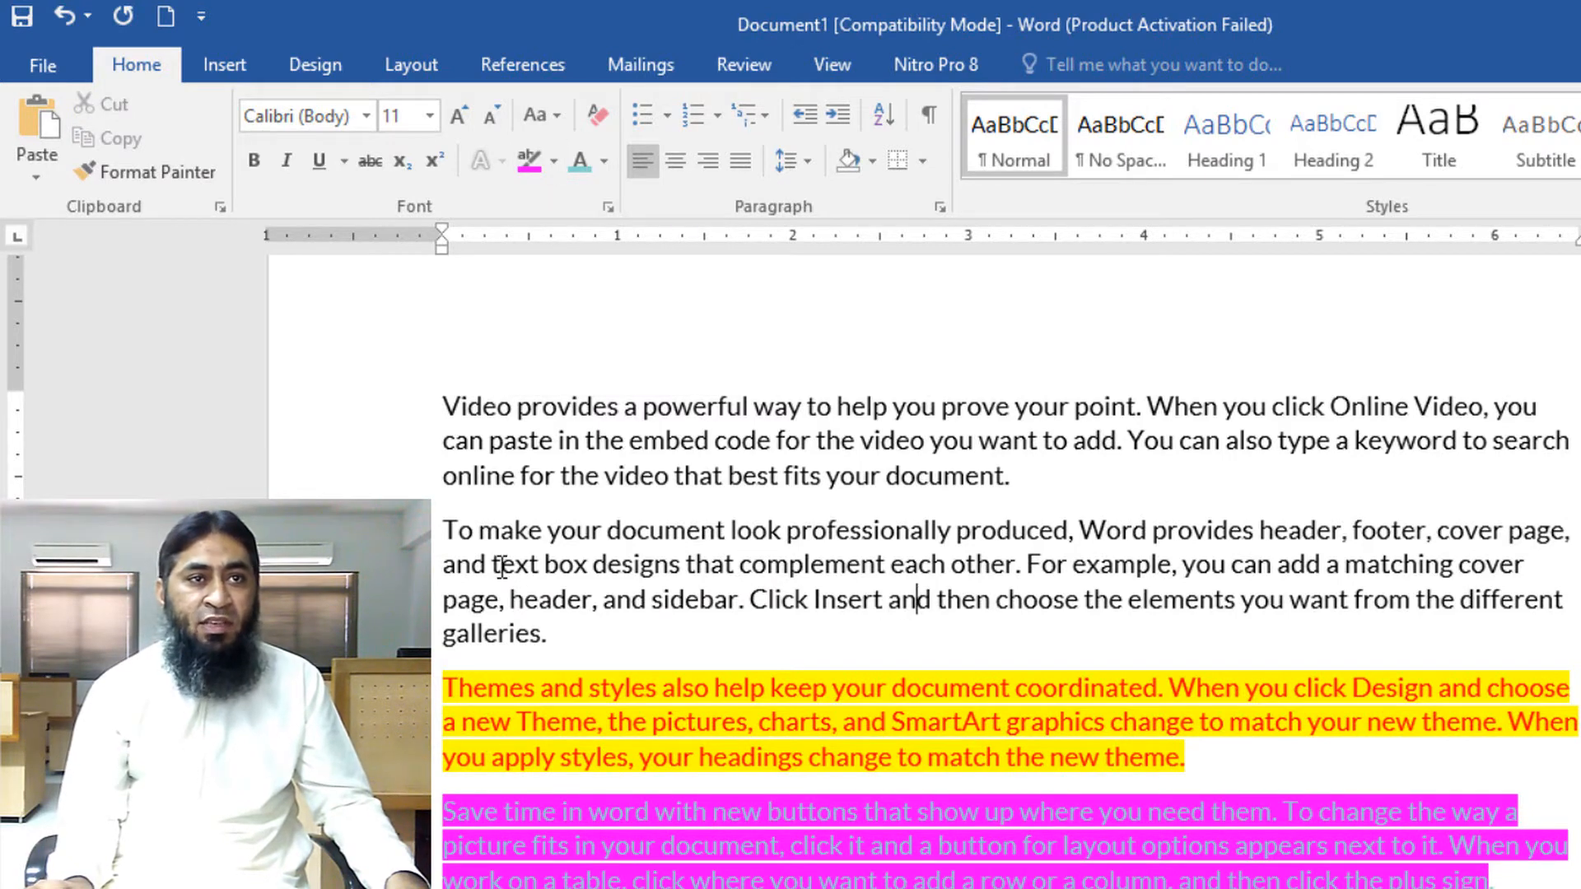
# Highlight the line 'and text box designs that complement each other. For example, you can add a matching cover' in bright green
pyautogui.moveTo(445, 567); pyautogui.dragTo(1552, 567)
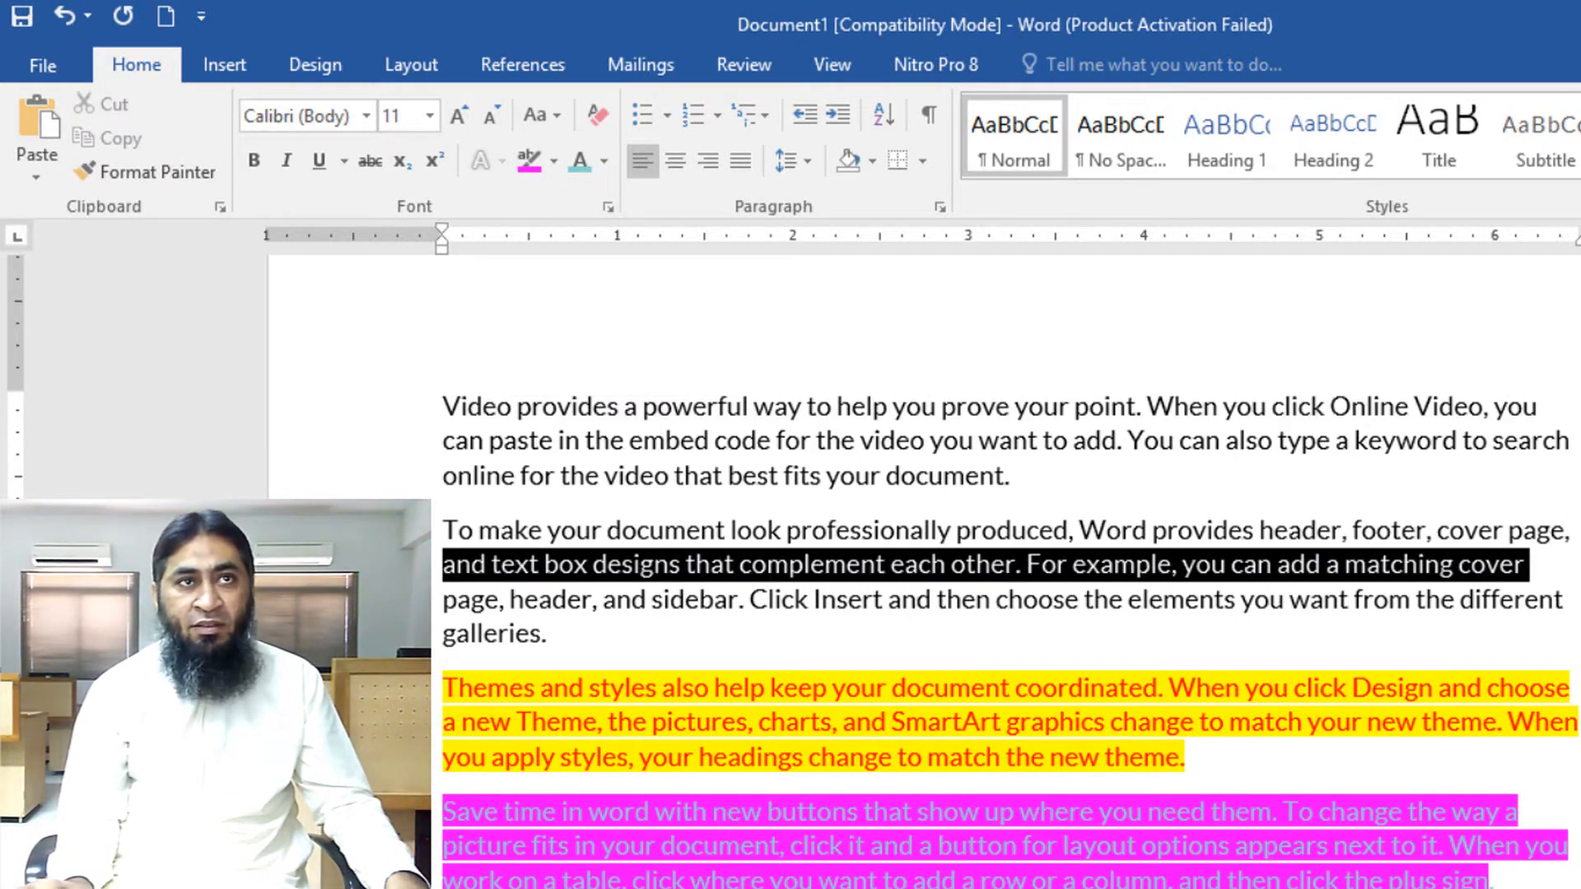
pyautogui.click(553, 161)
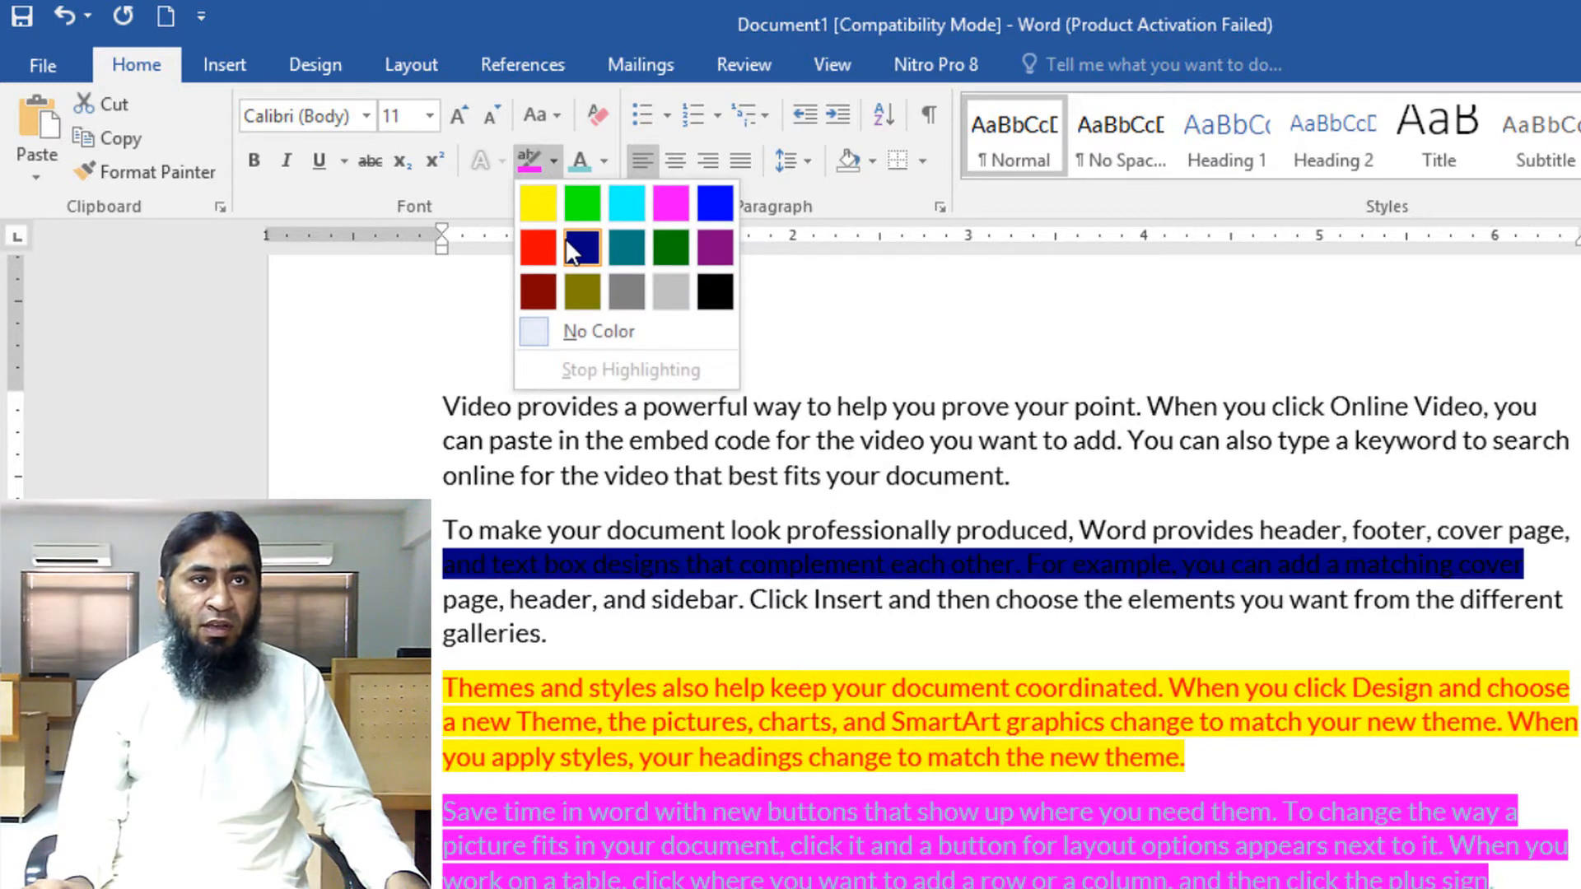
pyautogui.click(583, 196)
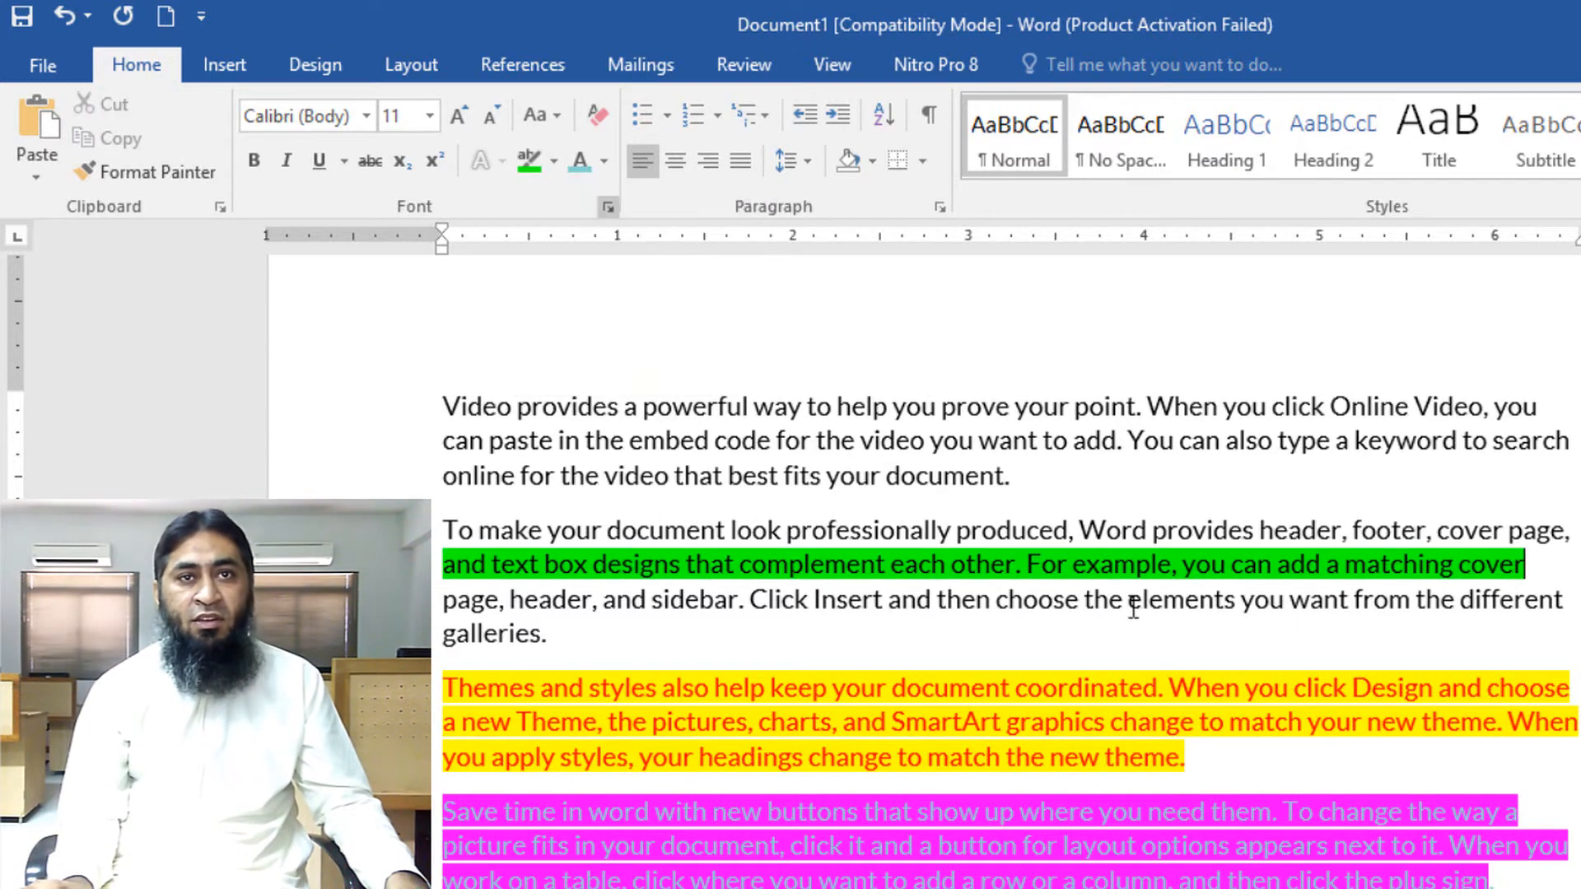
pyautogui.click(1129, 599)
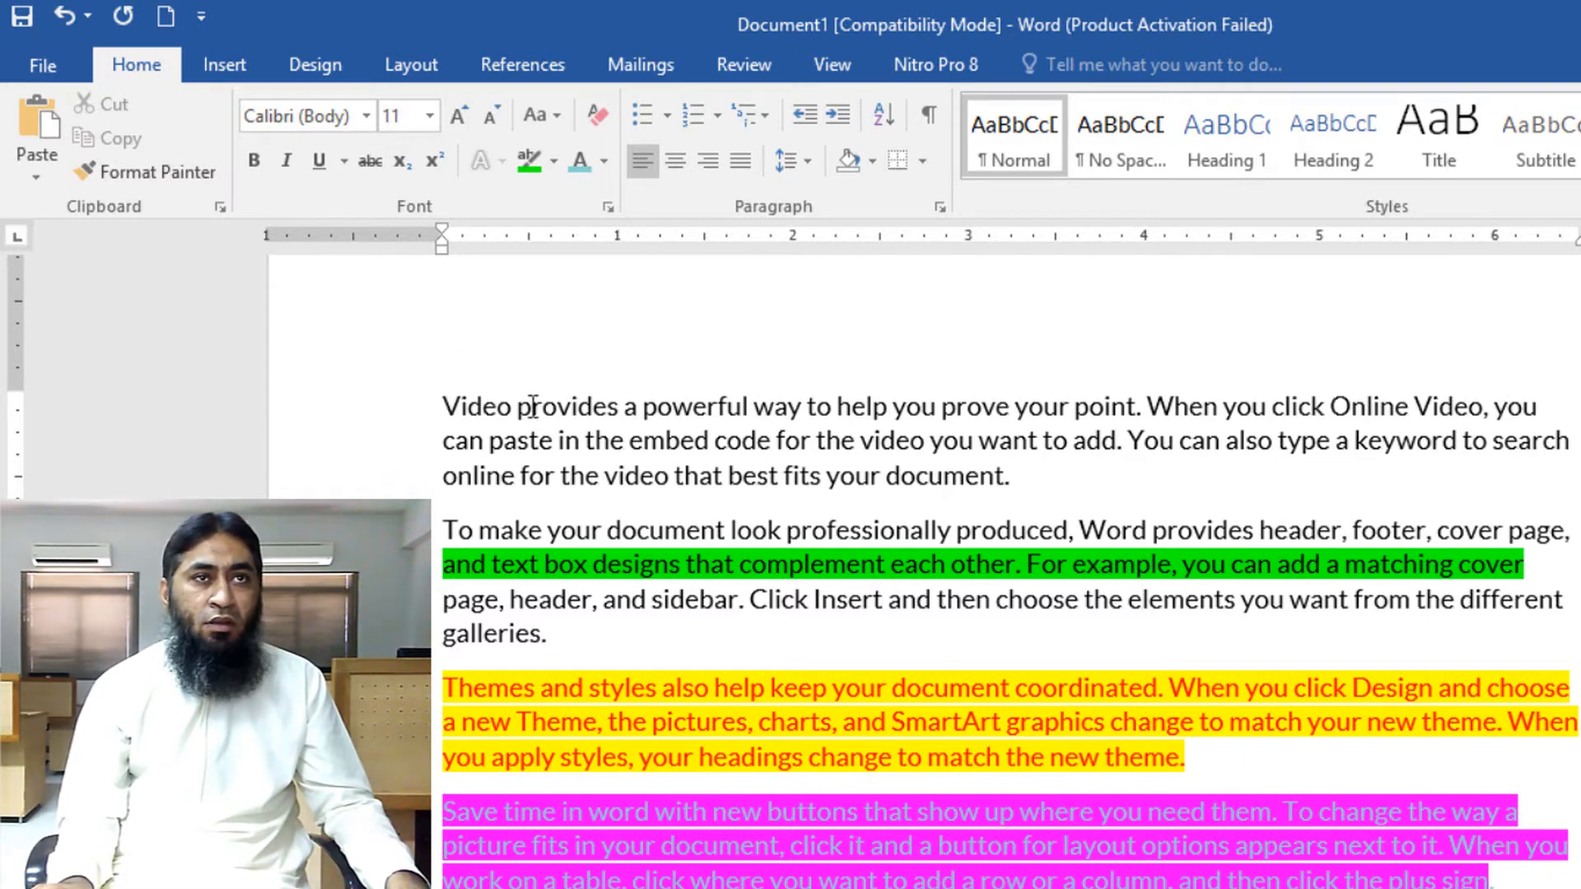
# Make the paragraph starting 'Video provides' bold, italic and underlined, and set its font to Advisor Black SSi
pyautogui.moveTo(533, 406); pyautogui.dragTo(1021, 478)
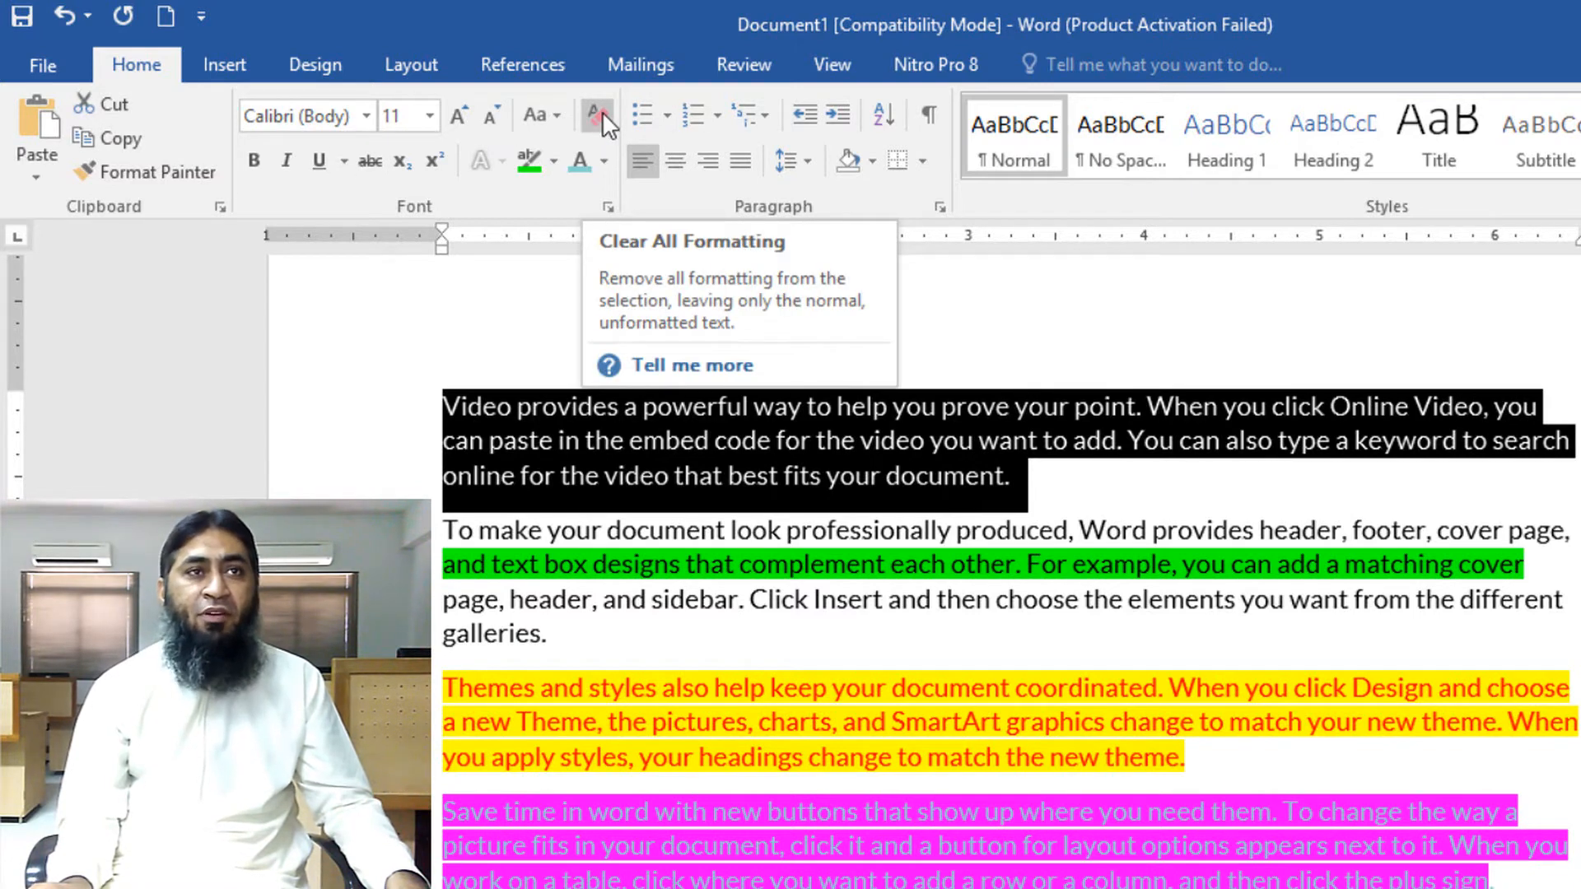
pyautogui.click(255, 159)
pyautogui.click(284, 160)
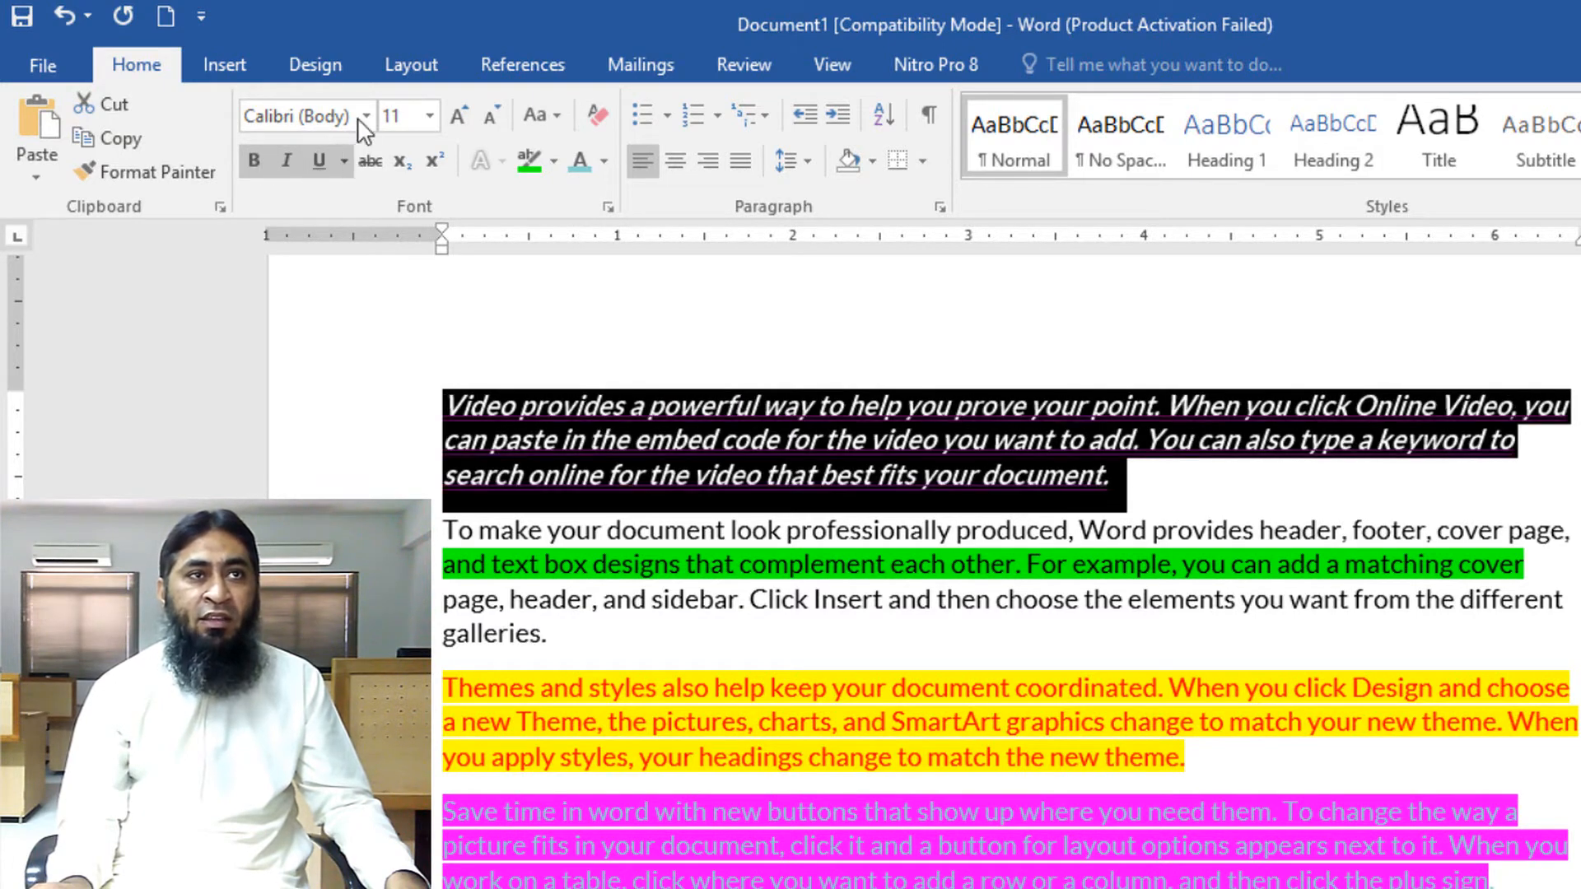
pyautogui.click(365, 115)
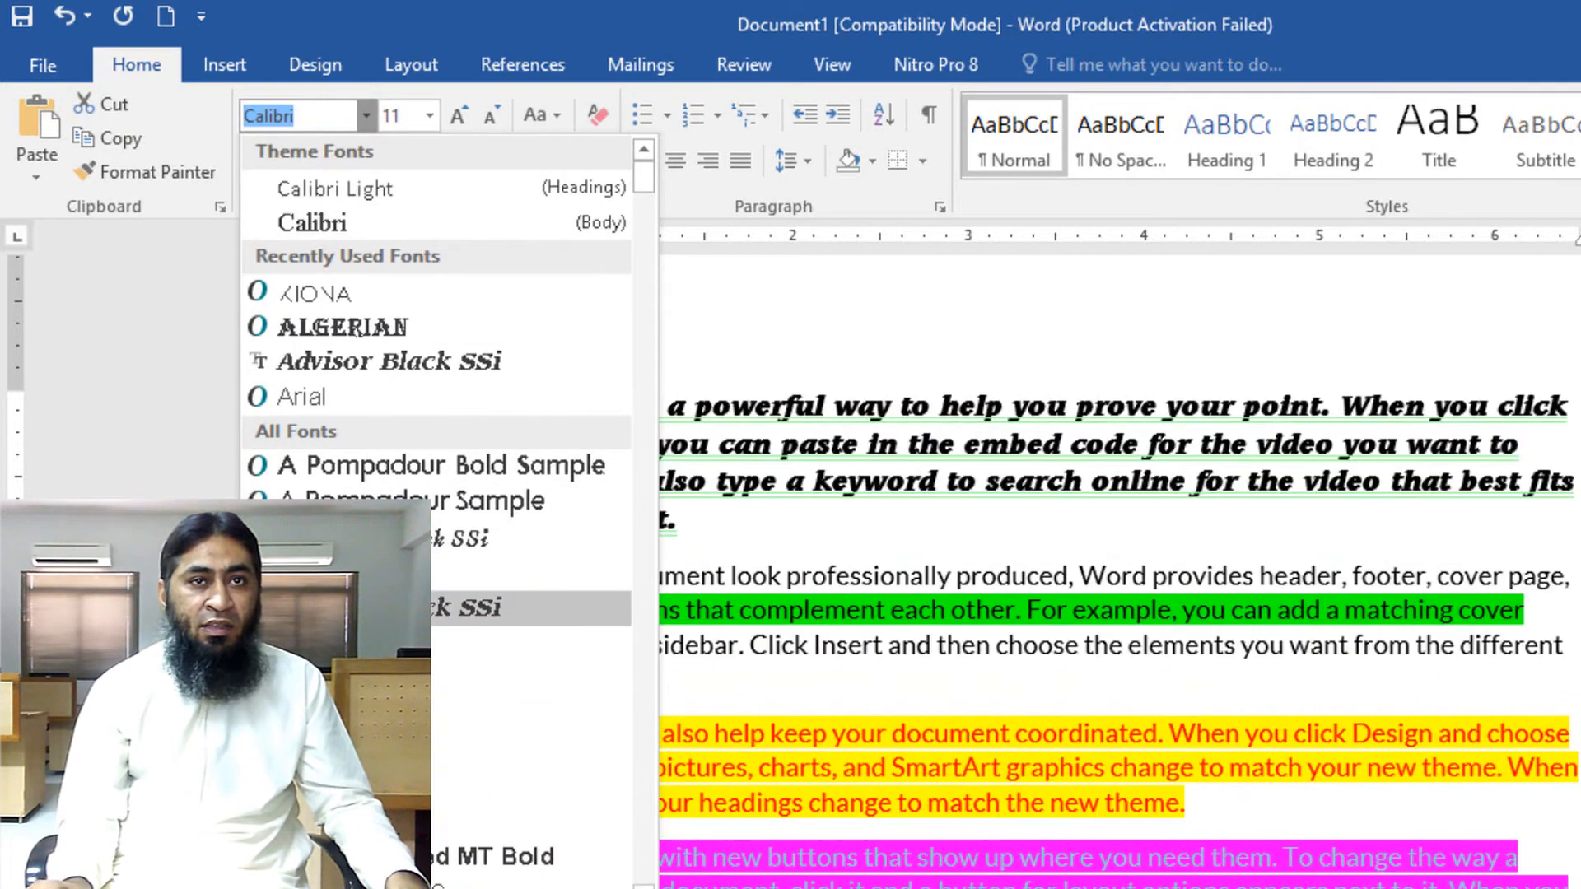
pyautogui.click(370, 608)
# Enlarge the first line of the paragraph starting 'To make your document' by several font sizes
pyautogui.click(347, 580)
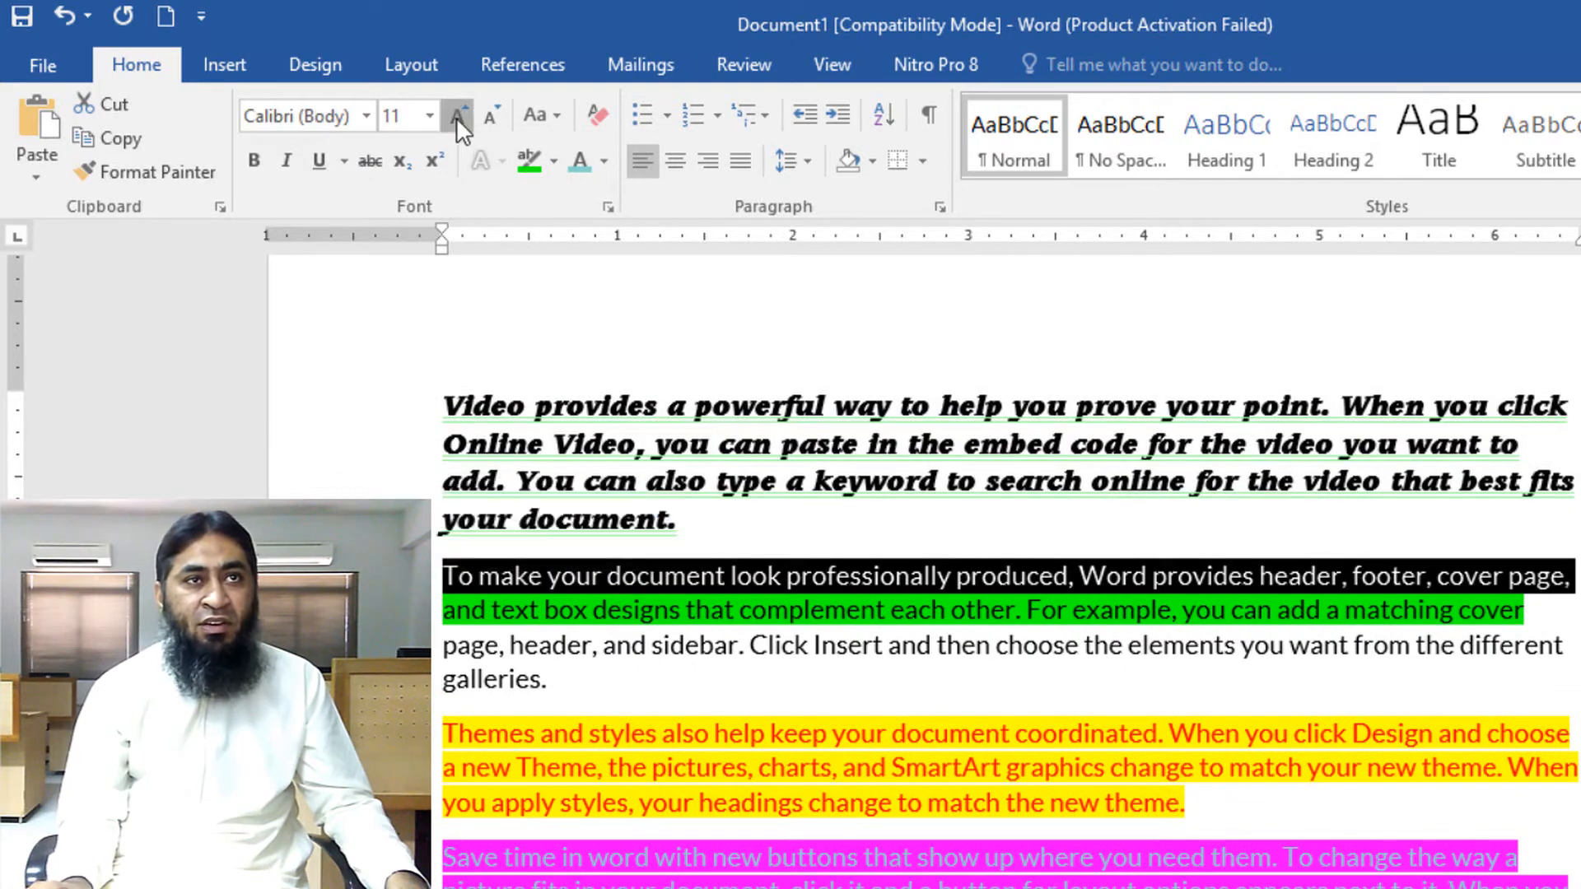
pyautogui.click(456, 117)
pyautogui.click(457, 117)
pyautogui.click(456, 117)
pyautogui.click(456, 117)
pyautogui.click(457, 117)
pyautogui.click(457, 117)
pyautogui.click(456, 117)
pyautogui.click(457, 117)
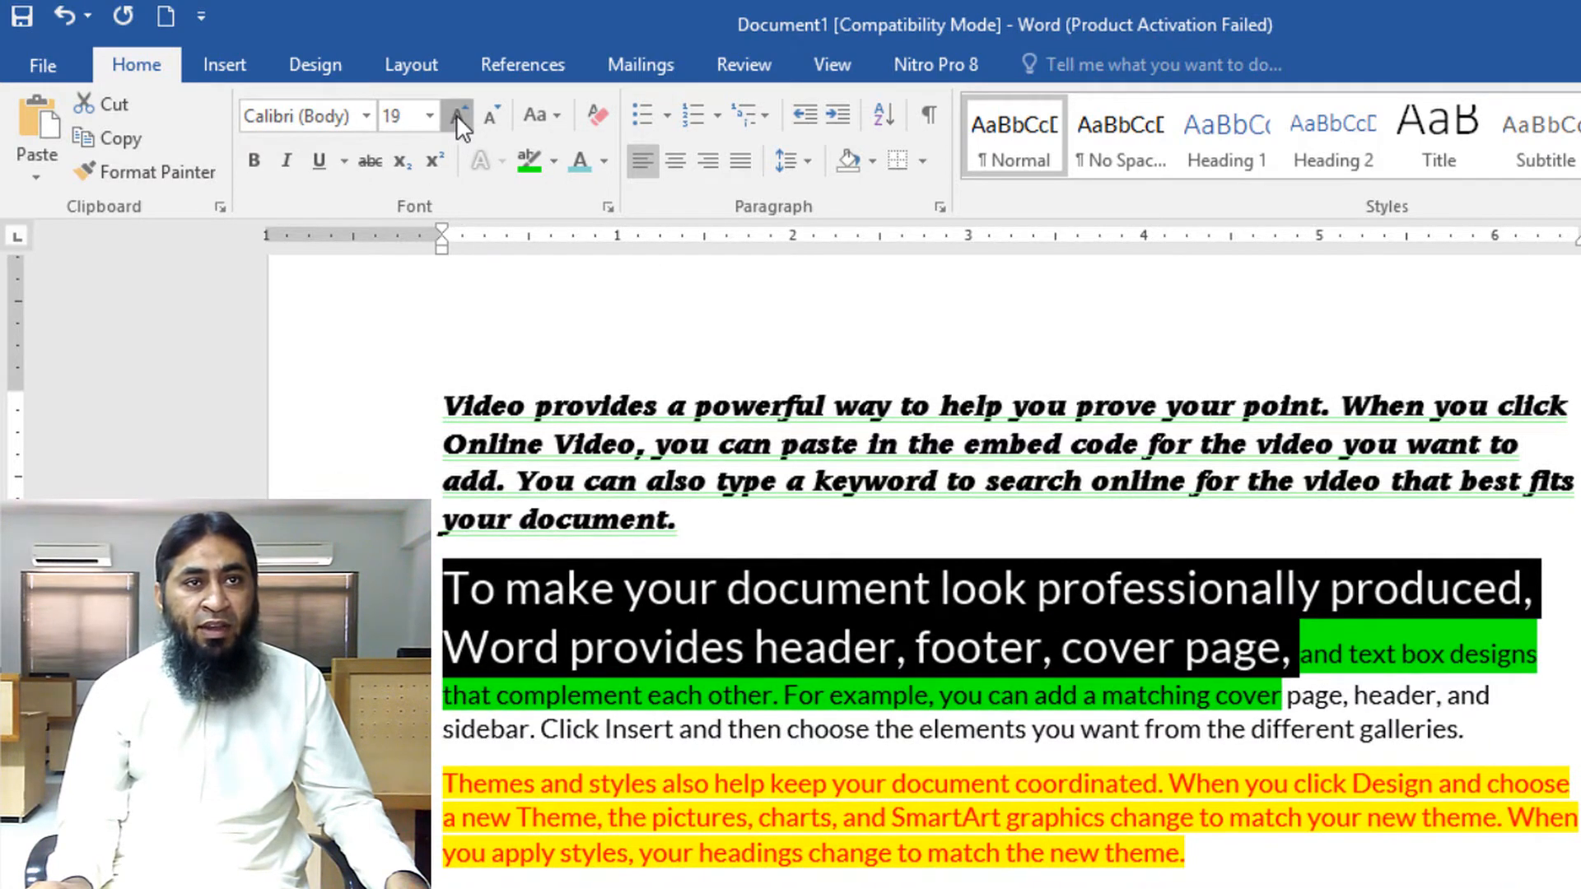
pyautogui.click(456, 115)
# Undo the last font size increases on the line starting 'To make your document'
pyautogui.hotkey('ctrl', 'z')
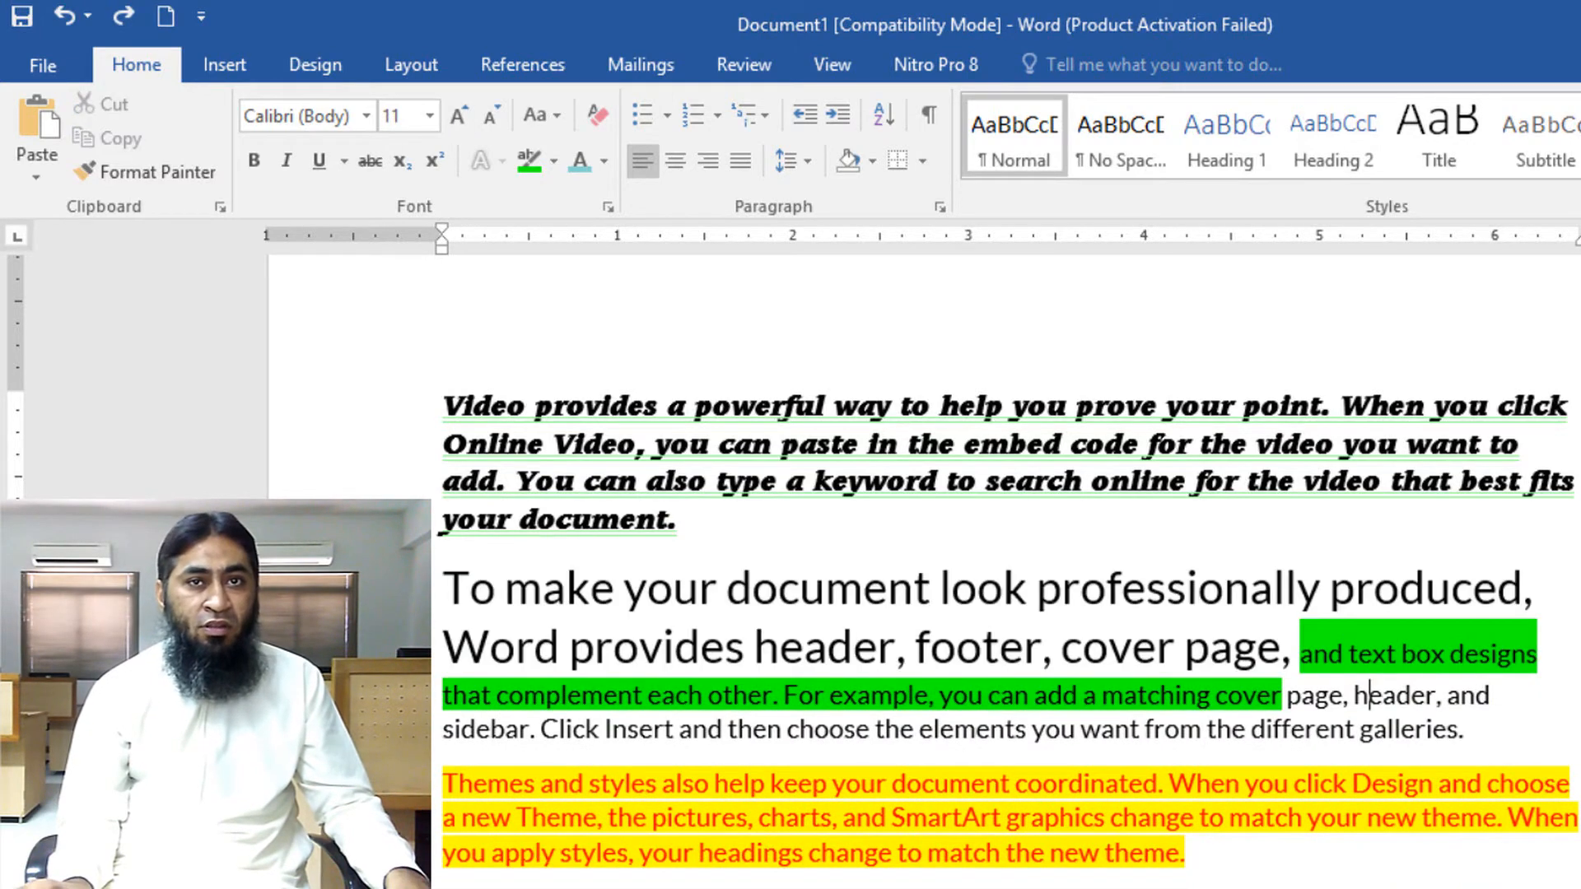
pyautogui.hotkey('ctrl', 'z')
pyautogui.hotkey('ctrl', 'z')
pyautogui.hotkey('ctrl', 'z')
pyautogui.hotkey('ctrl', 'z')
pyautogui.hotkey('ctrl', 'z')
pyautogui.hotkey('ctrl', 'z')
pyautogui.hotkey('ctrl', 'z')
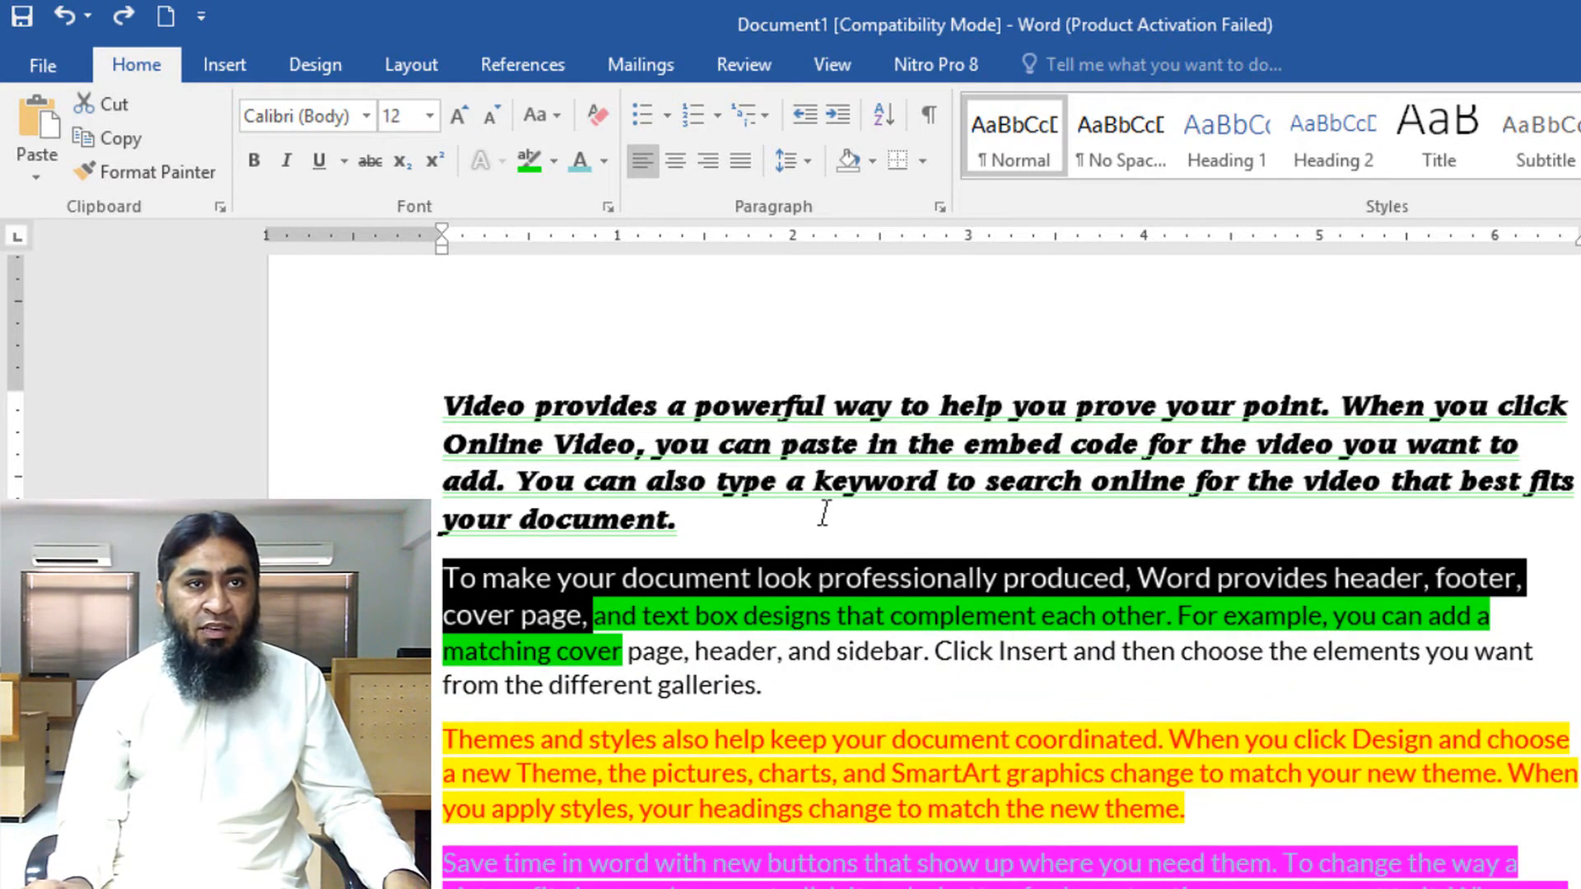
# Enlarge the whole paragraph starting 'Video provides' to 24 pt
pyautogui.moveTo(680, 518); pyautogui.dragTo(354, 399)
pyautogui.click(455, 115)
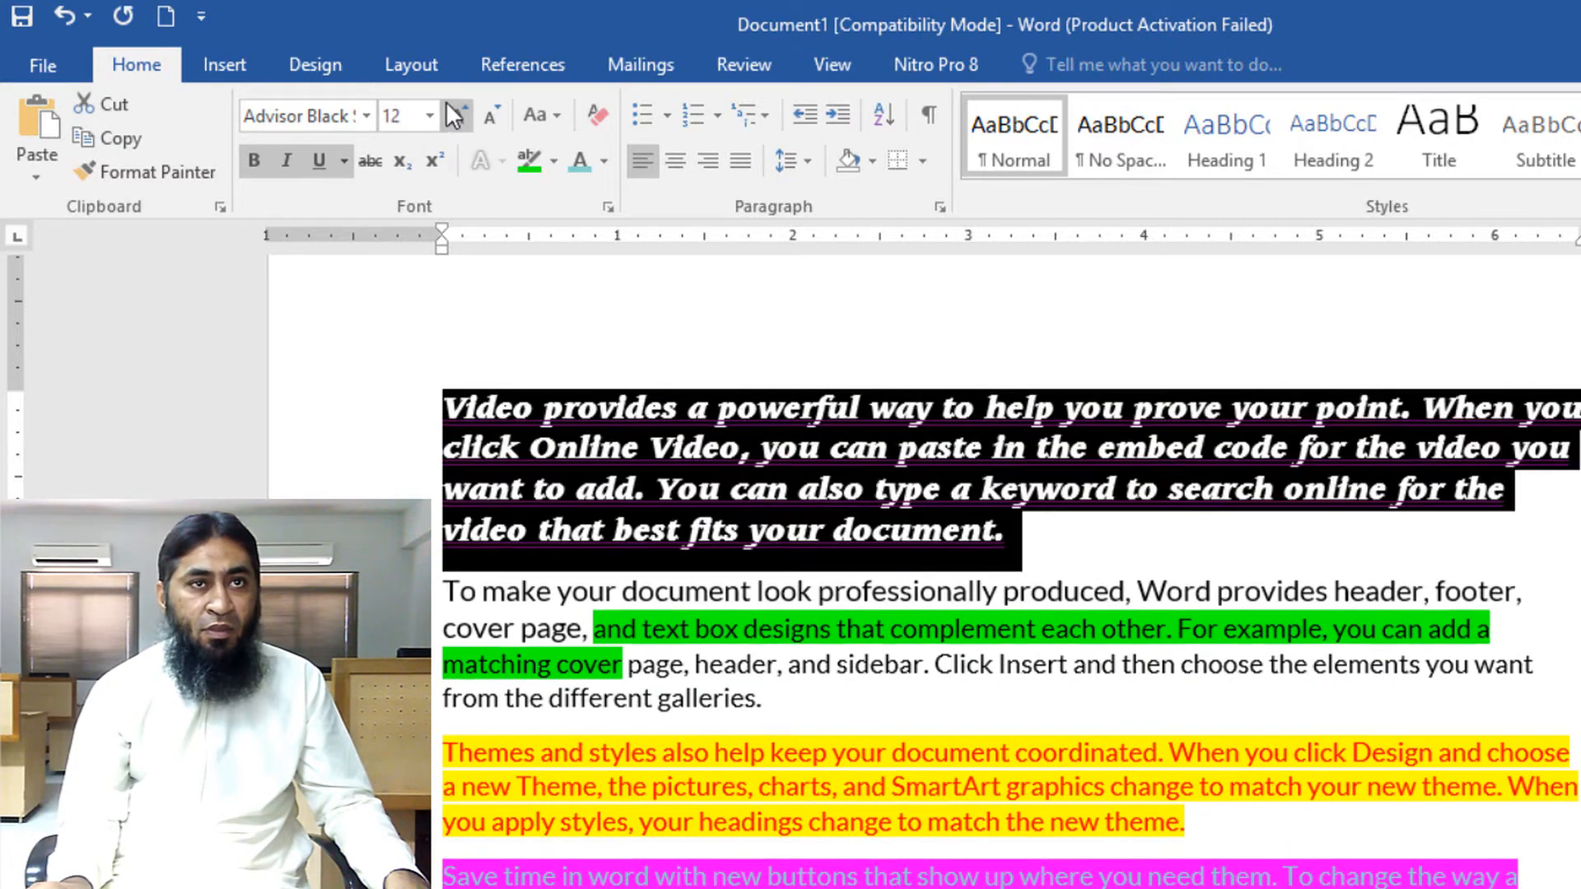
pyautogui.click(454, 116)
pyautogui.click(455, 116)
pyautogui.click(455, 115)
pyautogui.click(454, 115)
pyautogui.click(455, 116)
pyautogui.click(455, 115)
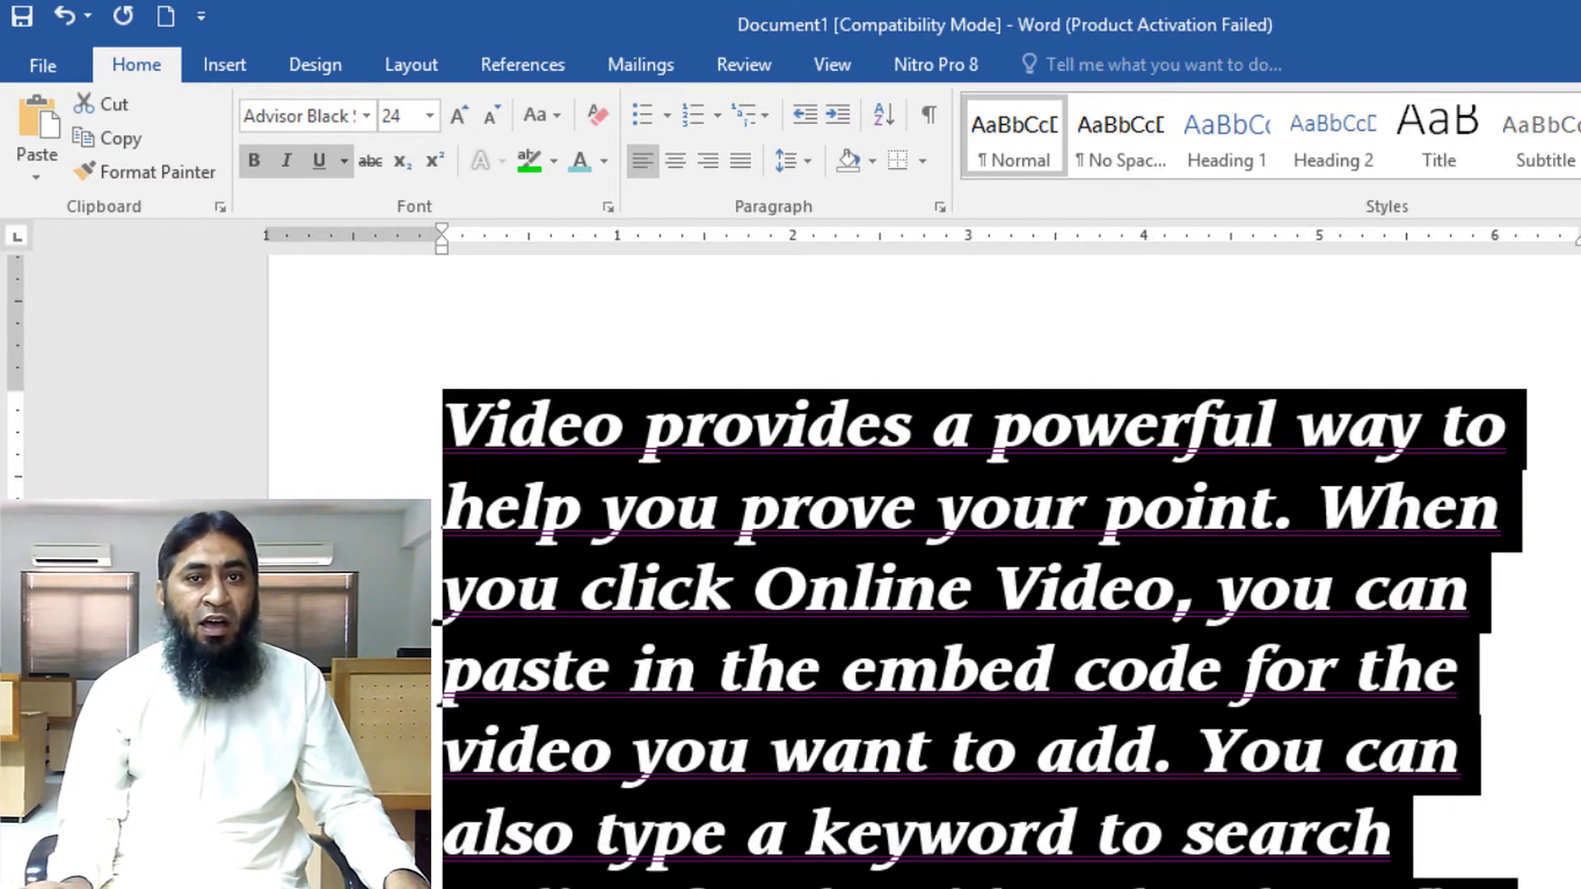
pyautogui.scroll(-2, 1268, 541)
pyautogui.scroll(2, 1268, 540)
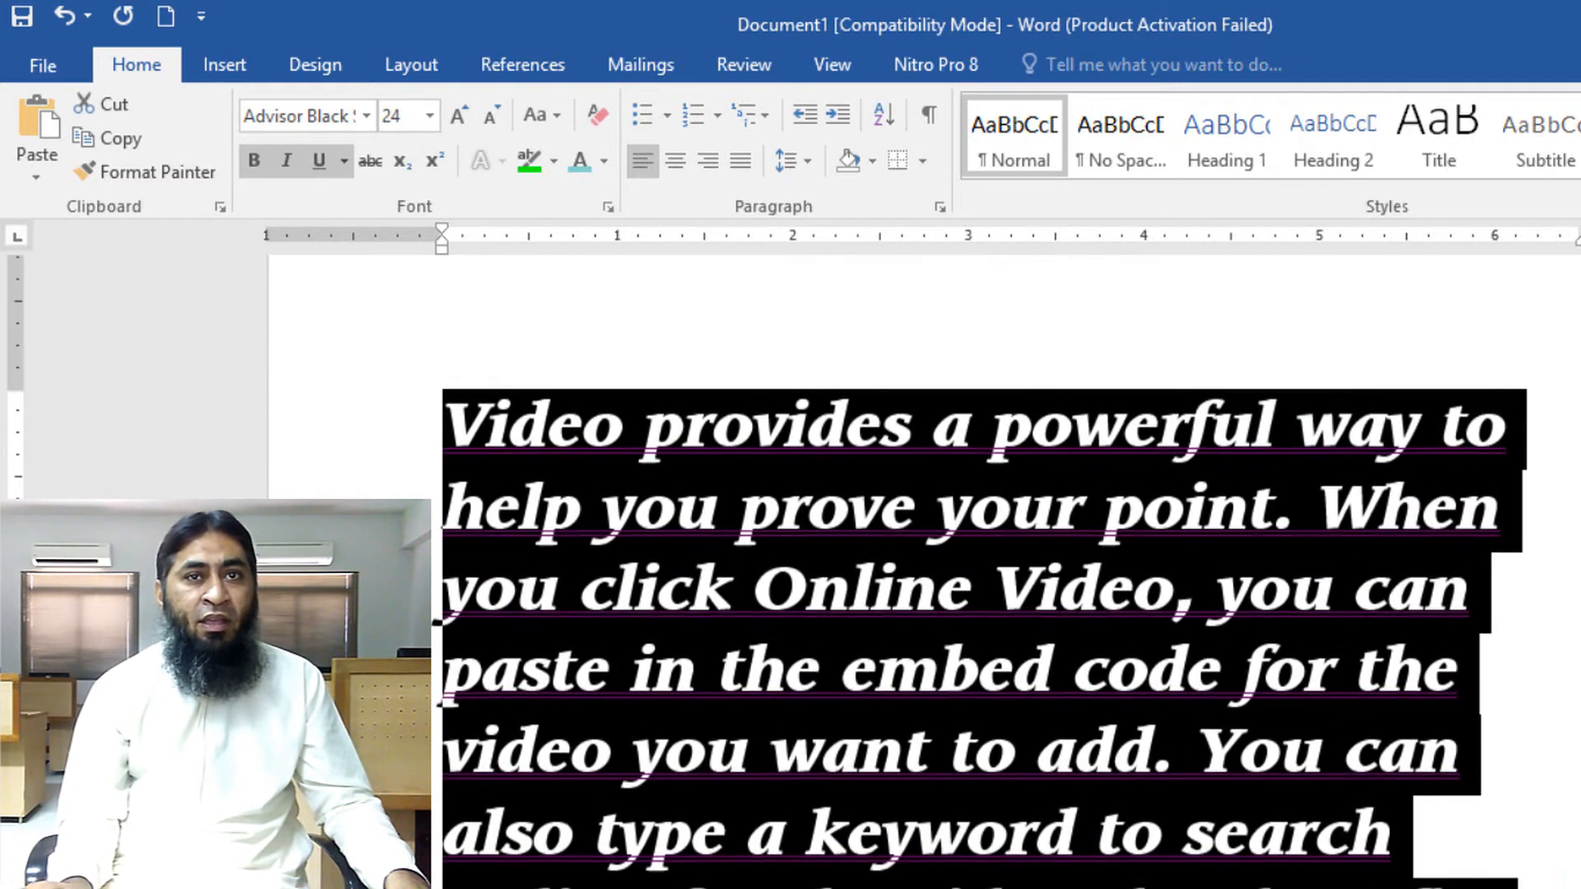
pyautogui.click(832, 568)
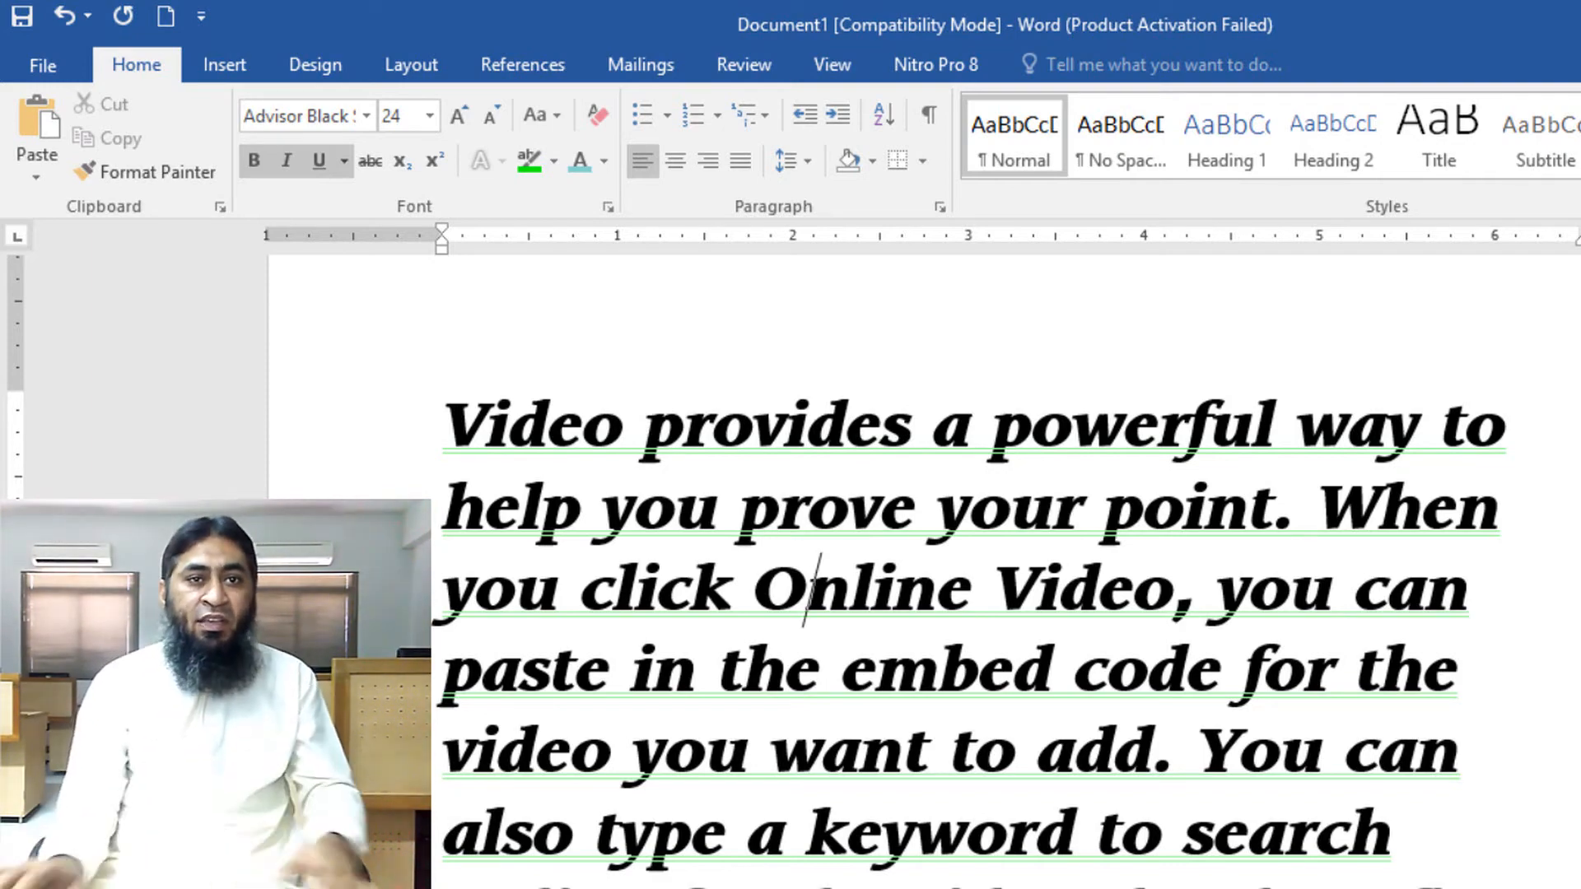
# Clear all formatting from the enlarged paragraph starting 'Video provides'
pyautogui.scroll(-1, 972, 576)
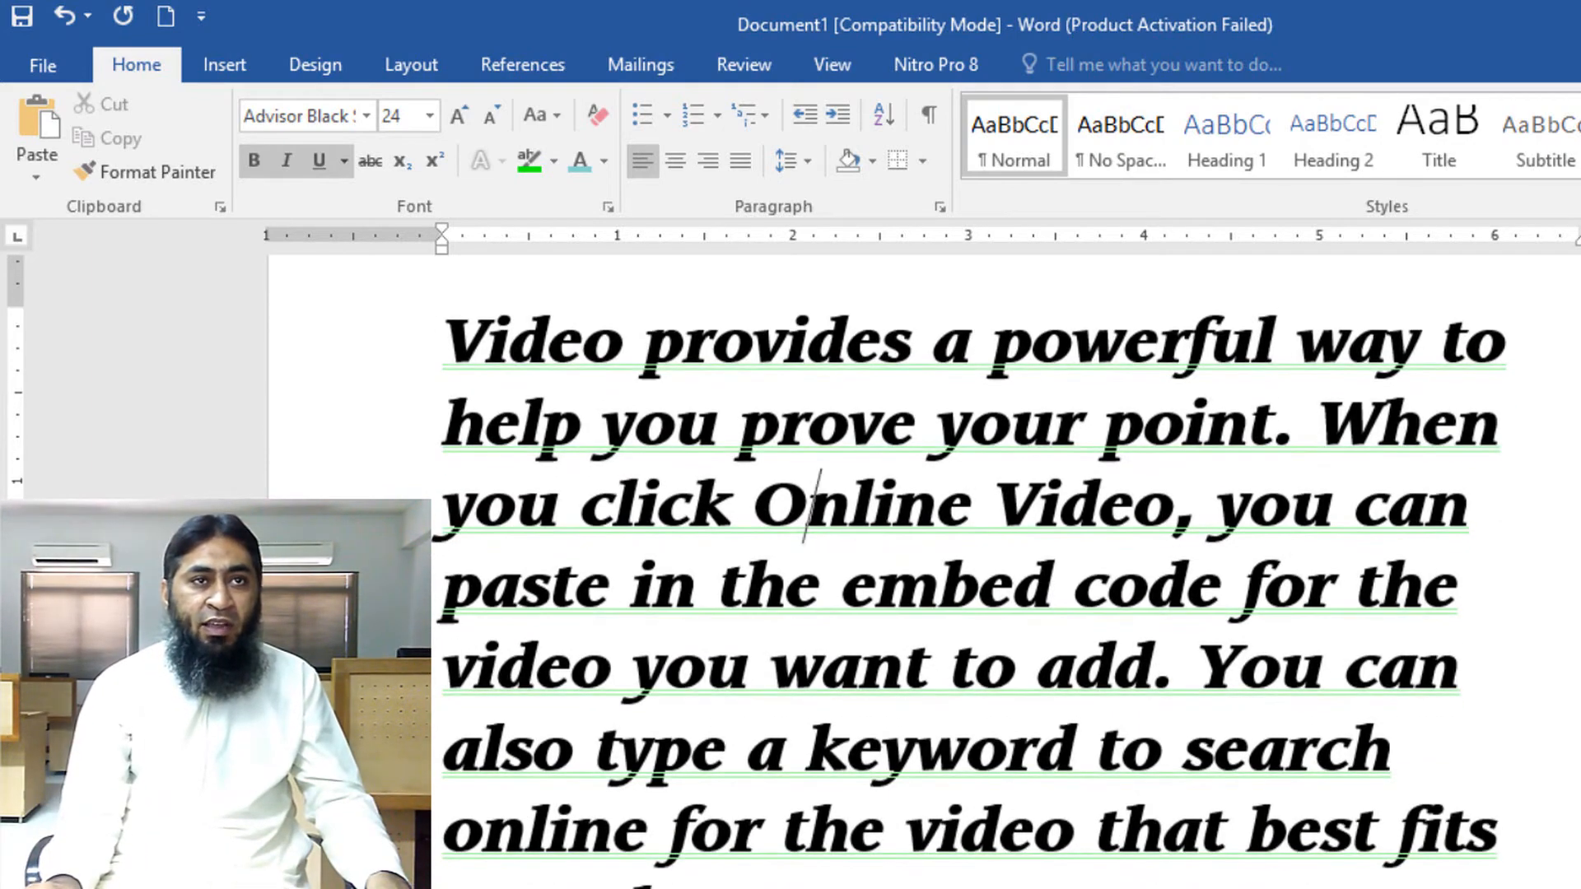
pyautogui.hotkey('ctrl', 'a')
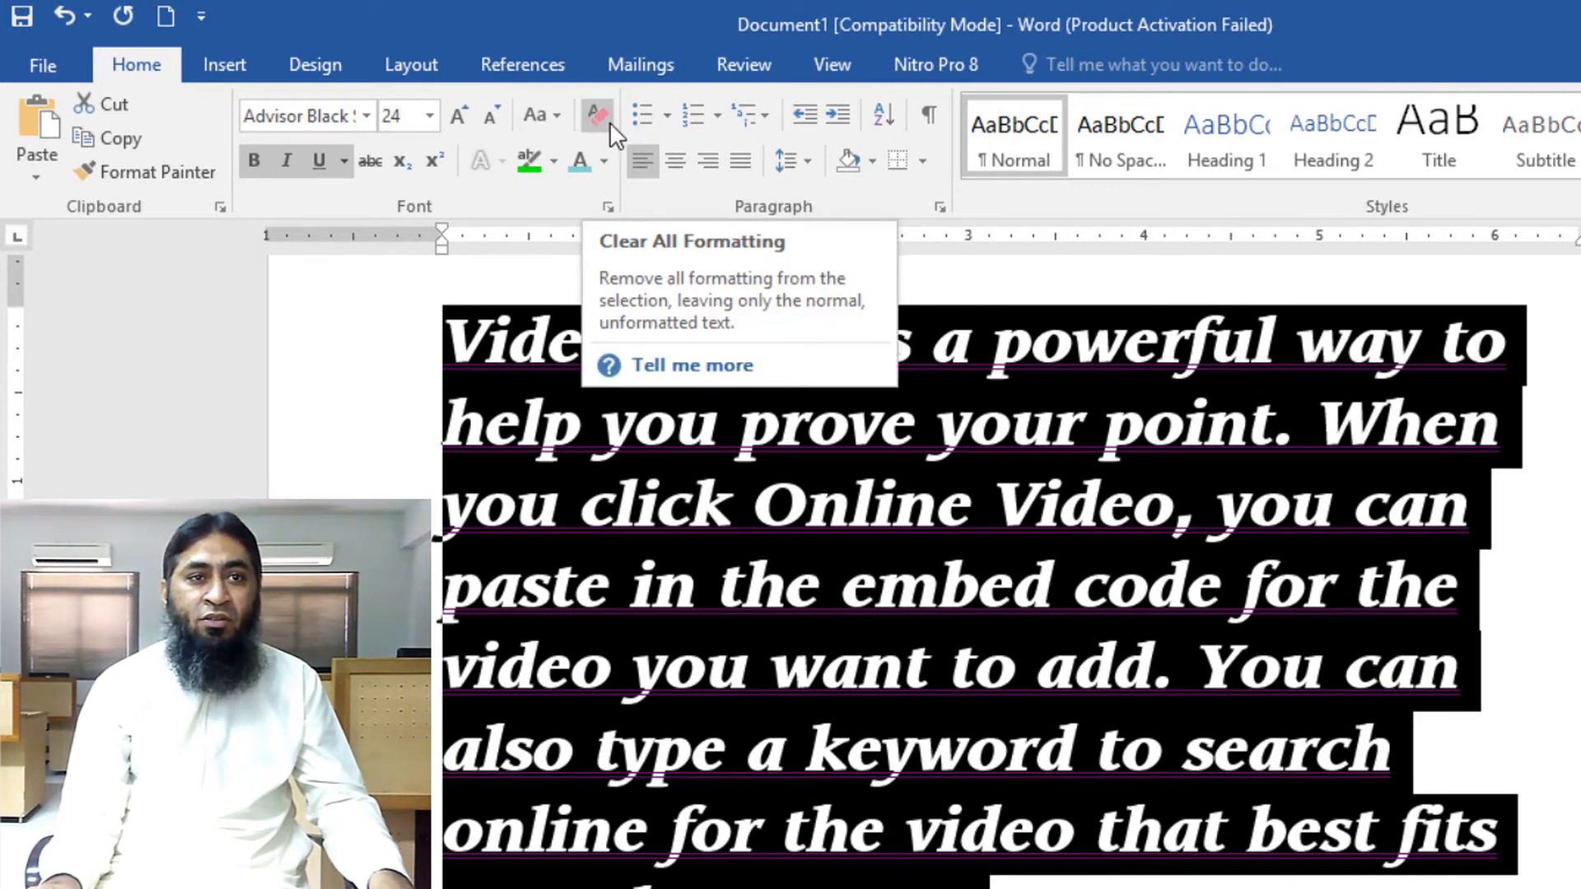
pyautogui.click(610, 122)
pyautogui.click(995, 392)
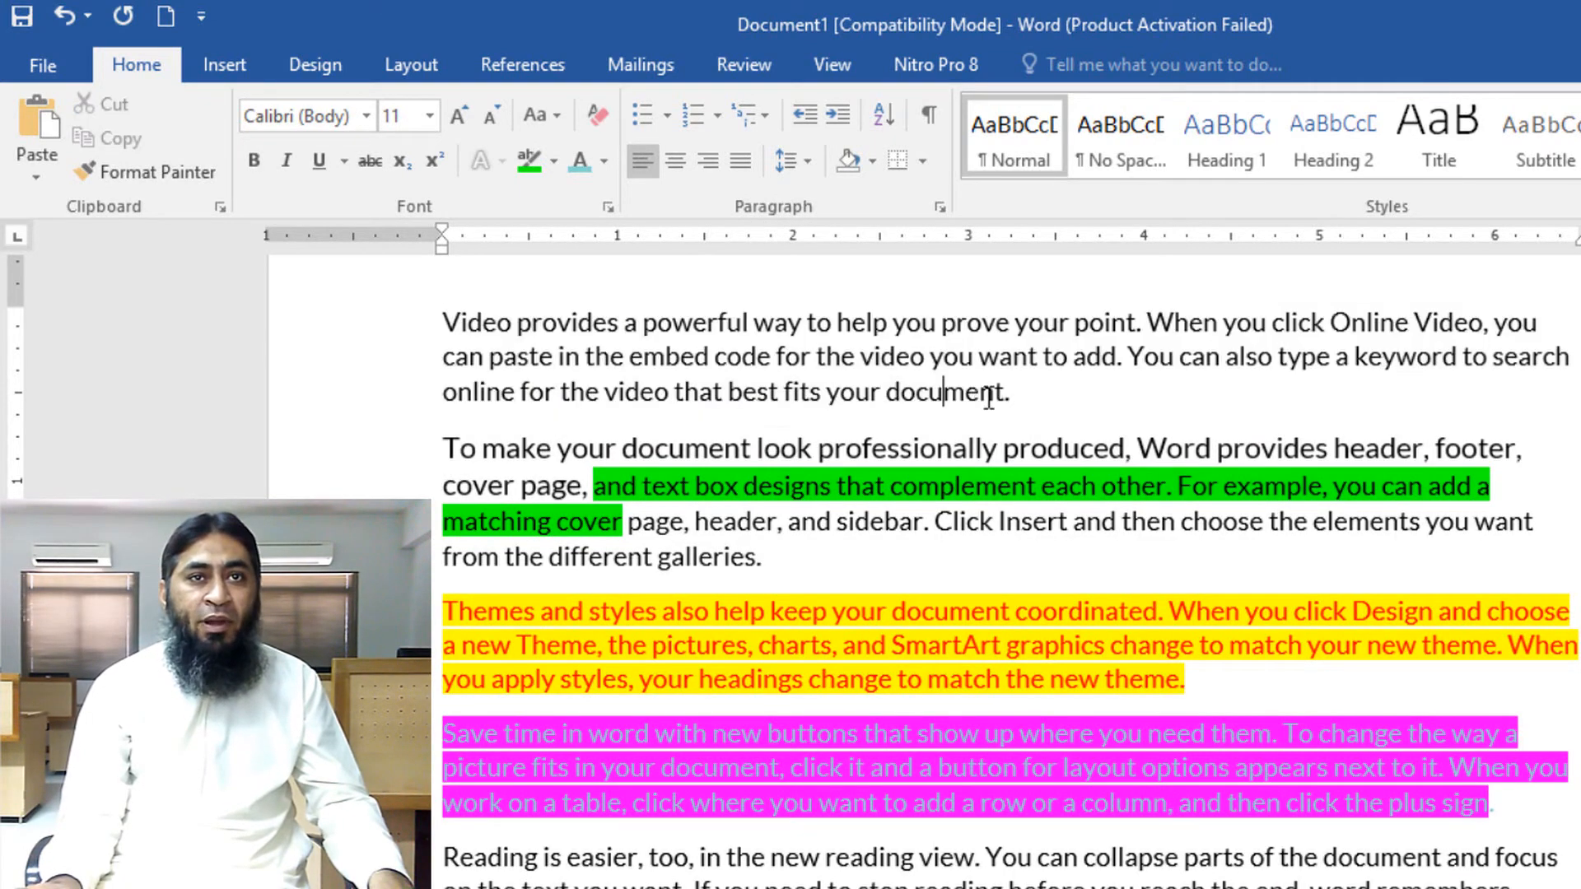
pyautogui.scroll(1, 974, 436)
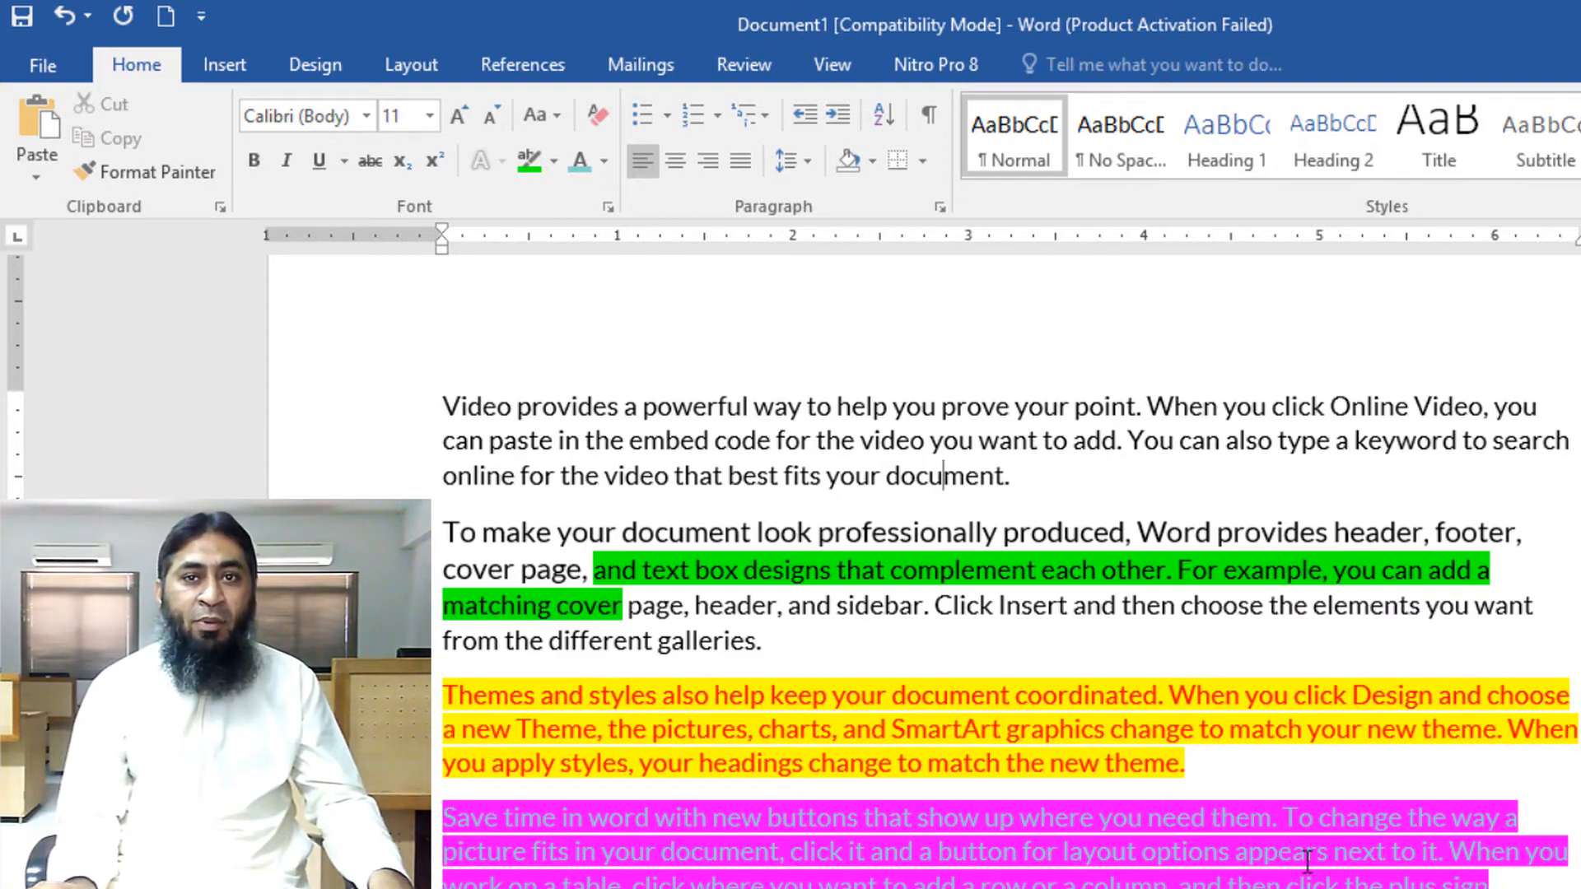
# Clear all formatting from 'and text box designs' through the end of the paragraph starting 'Save time in word'
pyautogui.moveTo(1522, 877); pyautogui.dragTo(585, 569)
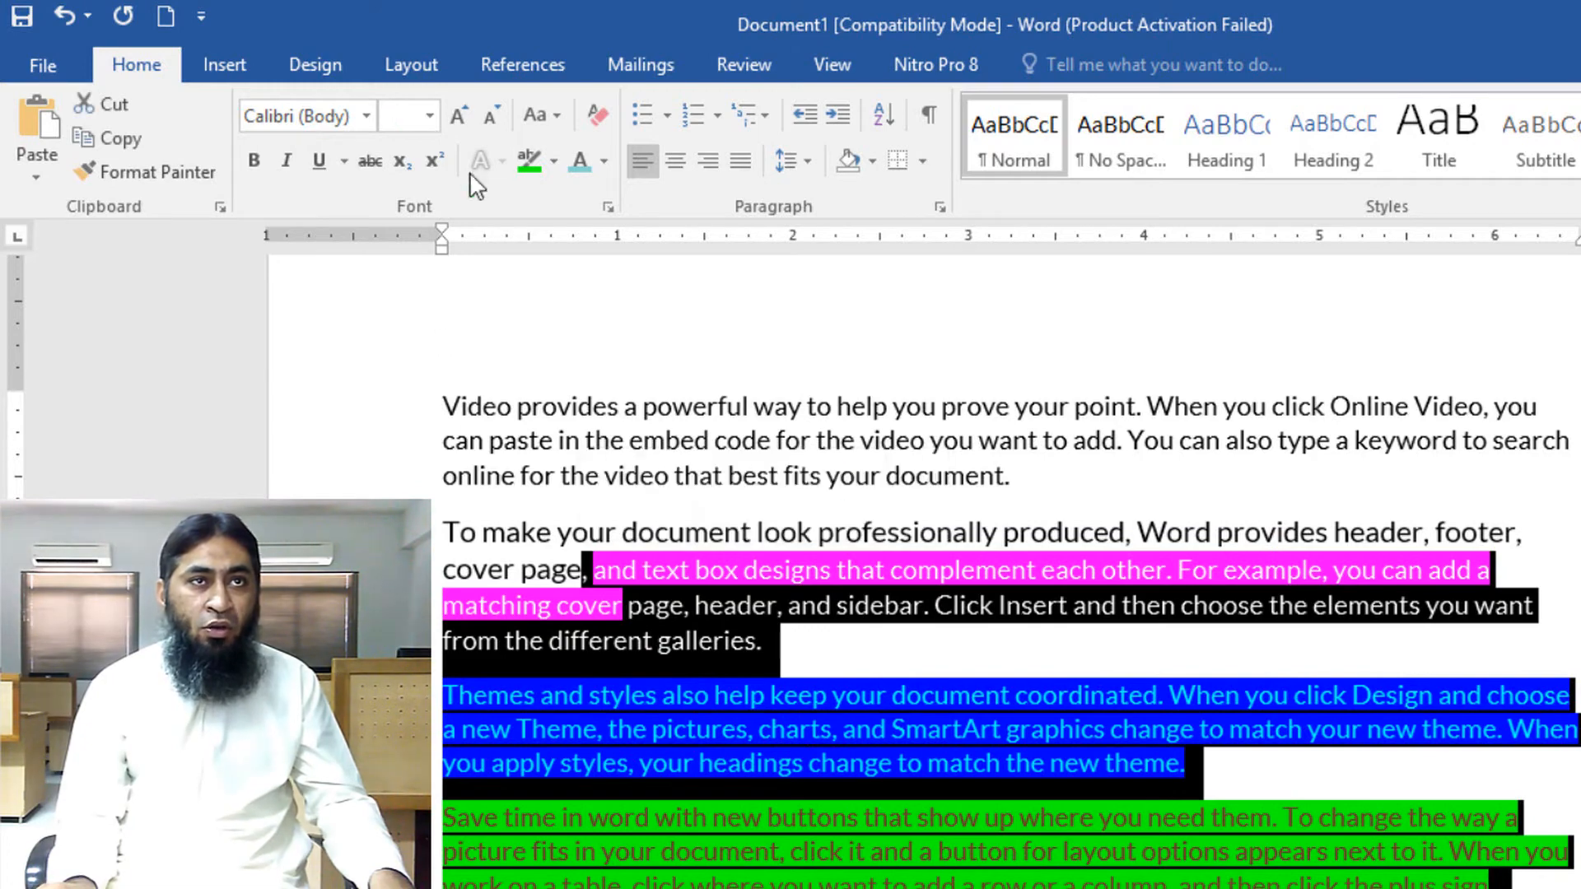
pyautogui.click(583, 116)
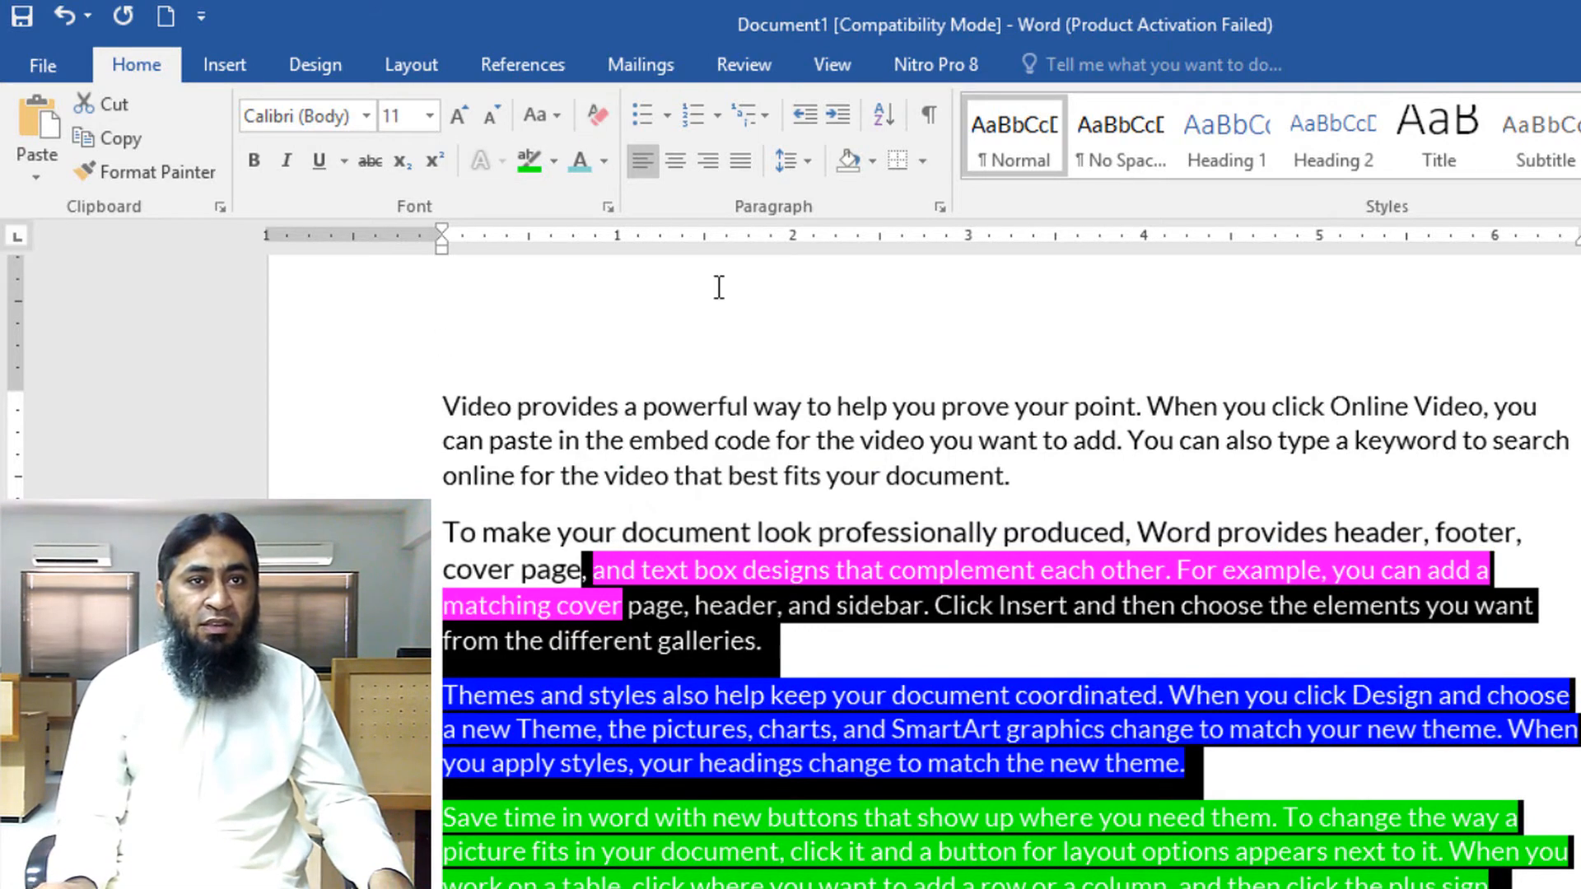
pyautogui.click(933, 737)
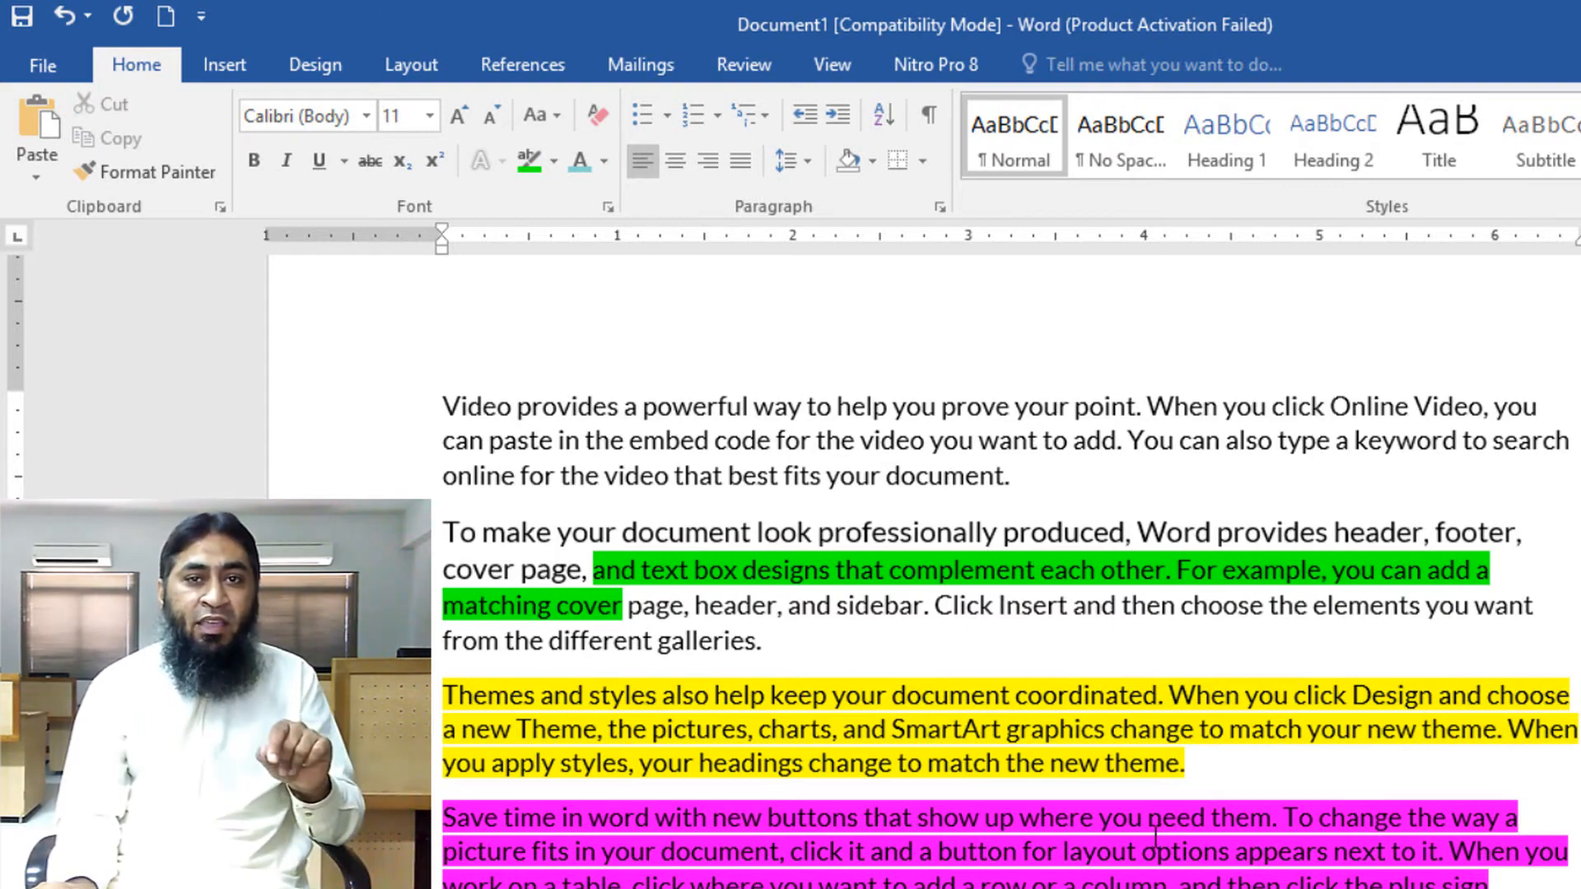
# Clear the formatting of the paragraphs from 'To make your document' through 'Save time in word' and set their highlight to No Color
pyautogui.moveTo(1513, 880); pyautogui.dragTo(445, 537)
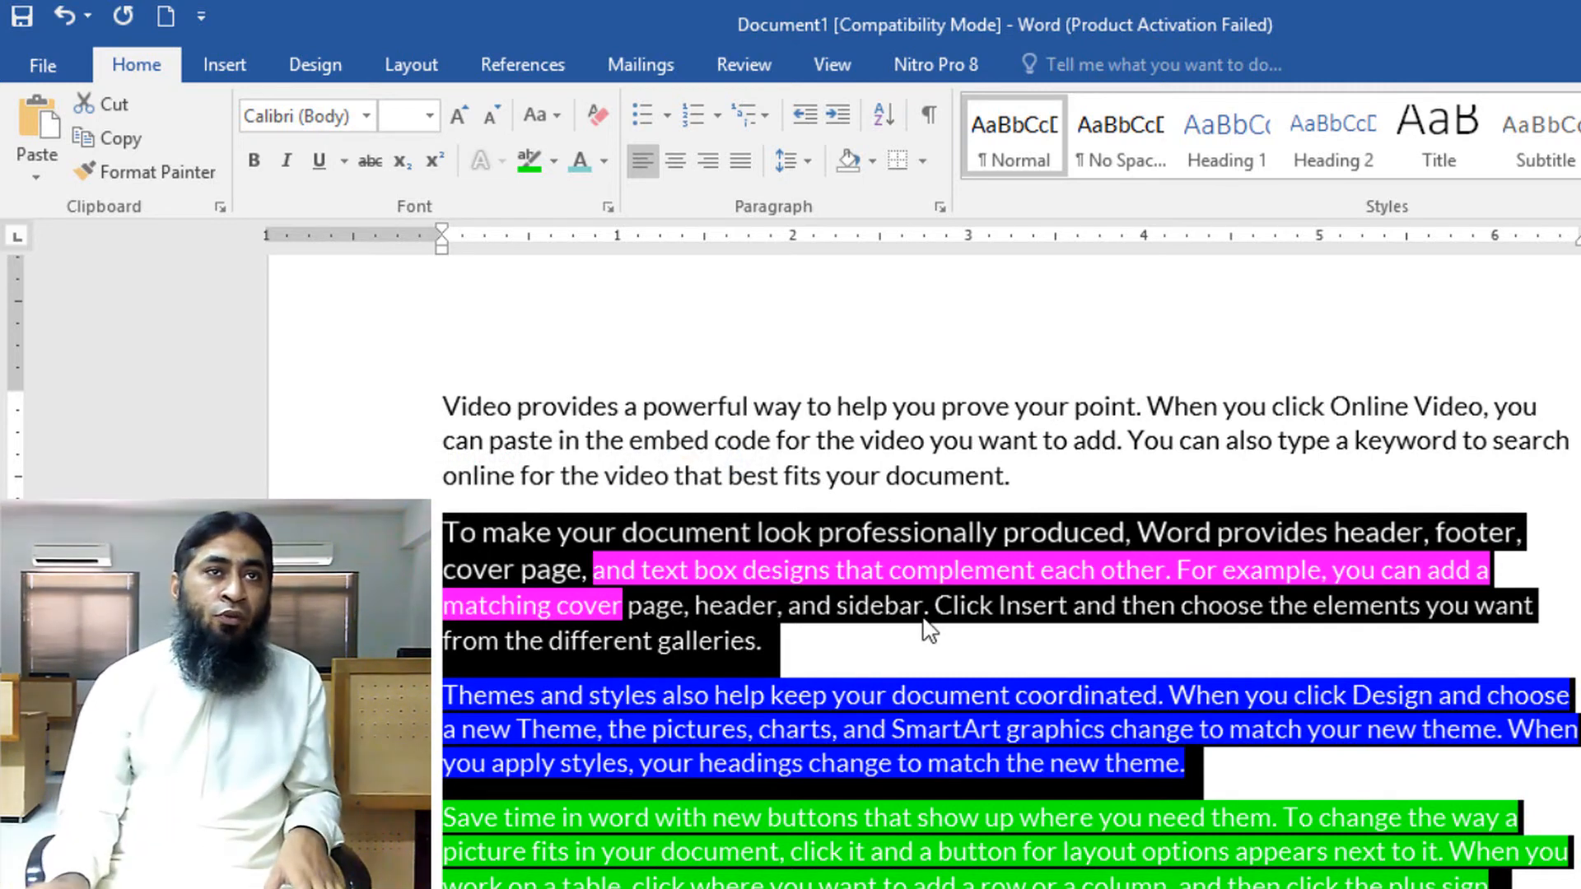
pyautogui.click(595, 115)
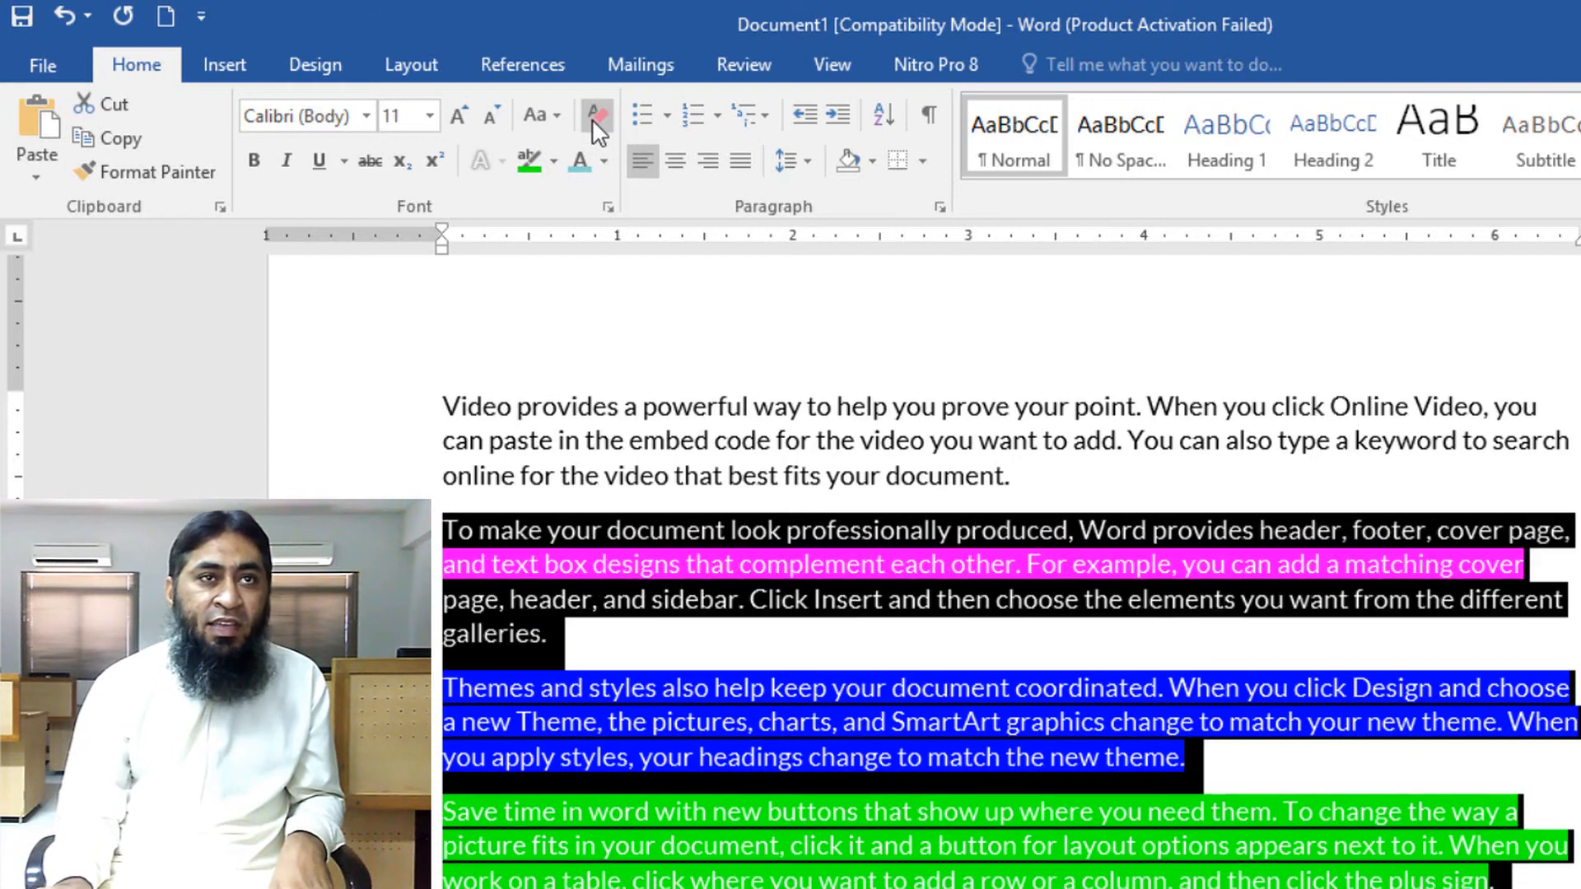
pyautogui.click(555, 161)
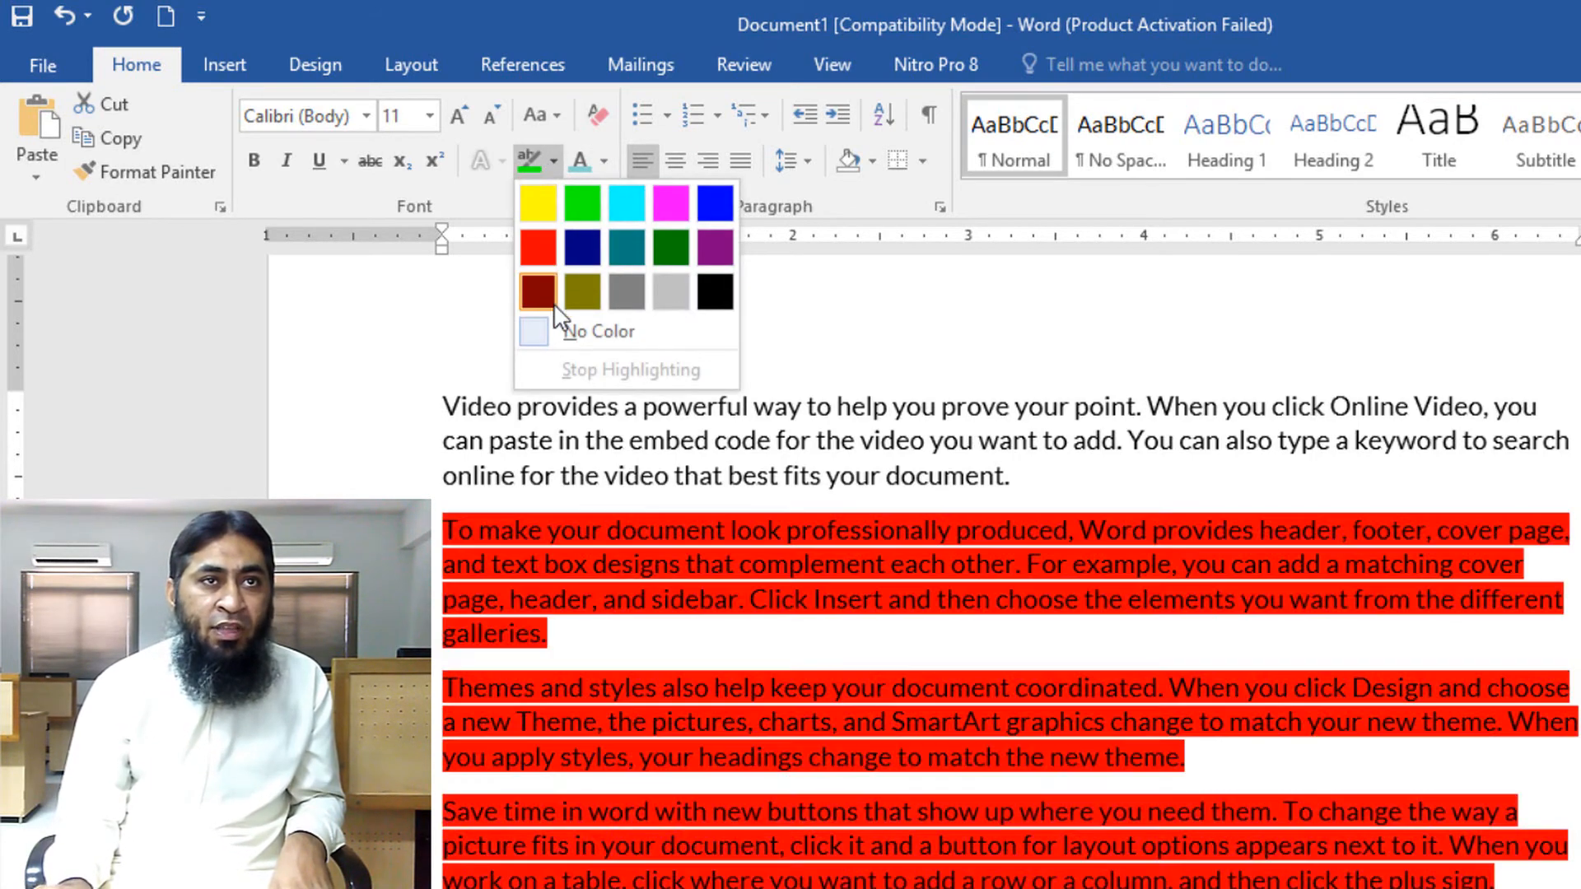
pyautogui.click(565, 337)
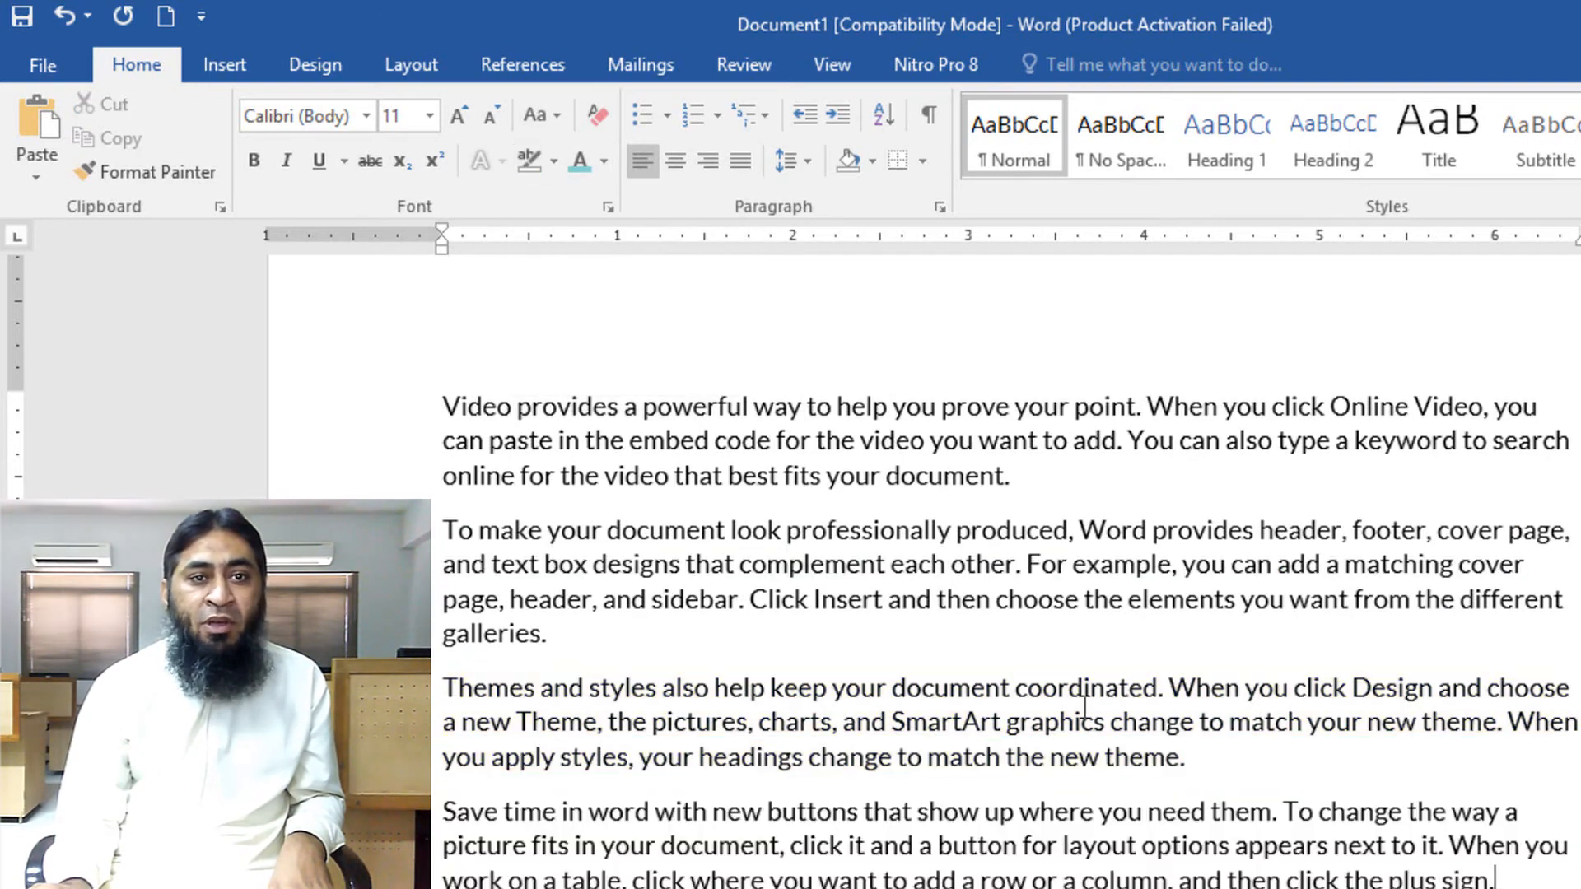